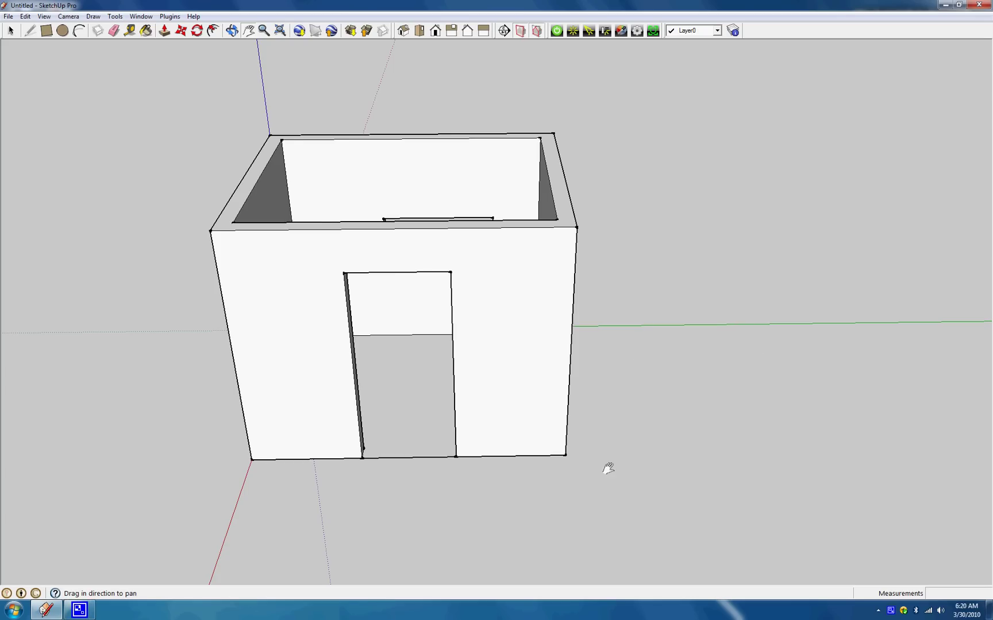
# - Pan the view so the open-topped room and its doorway sit near the centre
pyautogui.moveTo(434, 501); pyautogui.dragTo(465, 510)
pyautogui.moveTo(465, 509); pyautogui.dragTo(439, 492, button='middle')
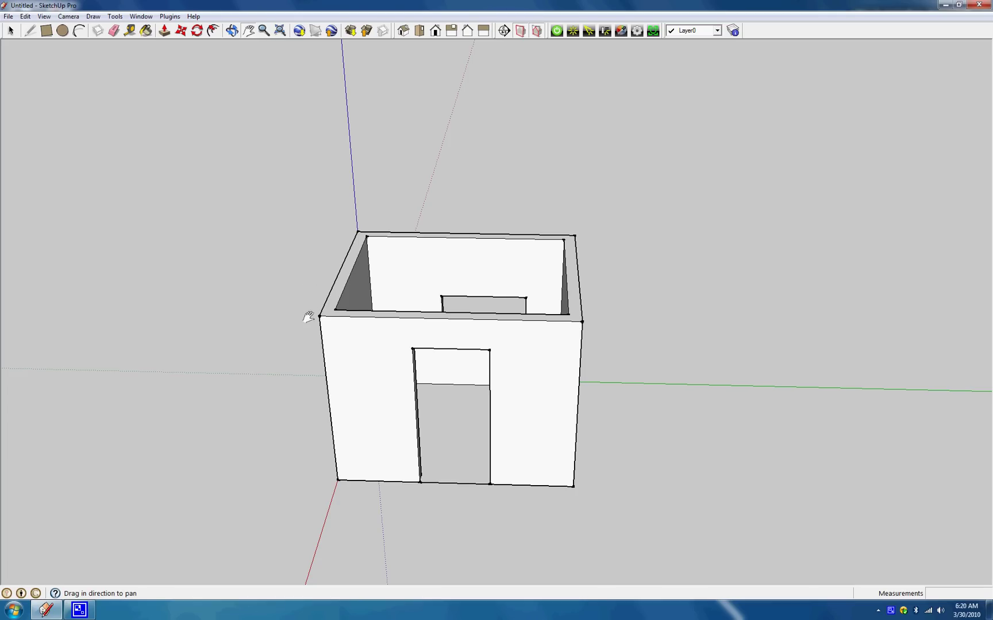
pyautogui.moveTo(365, 336); pyautogui.dragTo(365, 329)
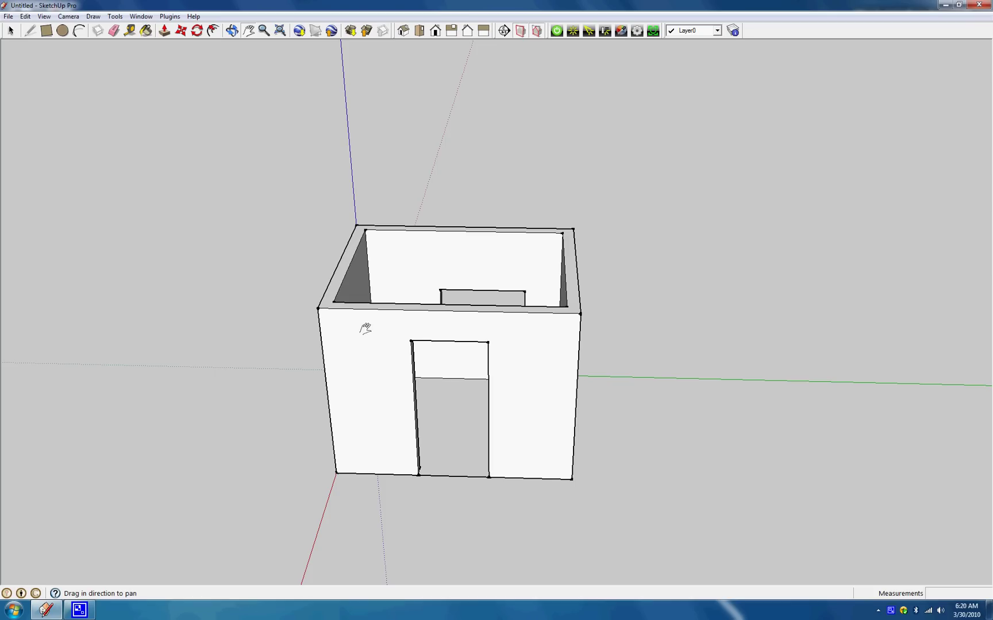
pyautogui.click(11, 29)
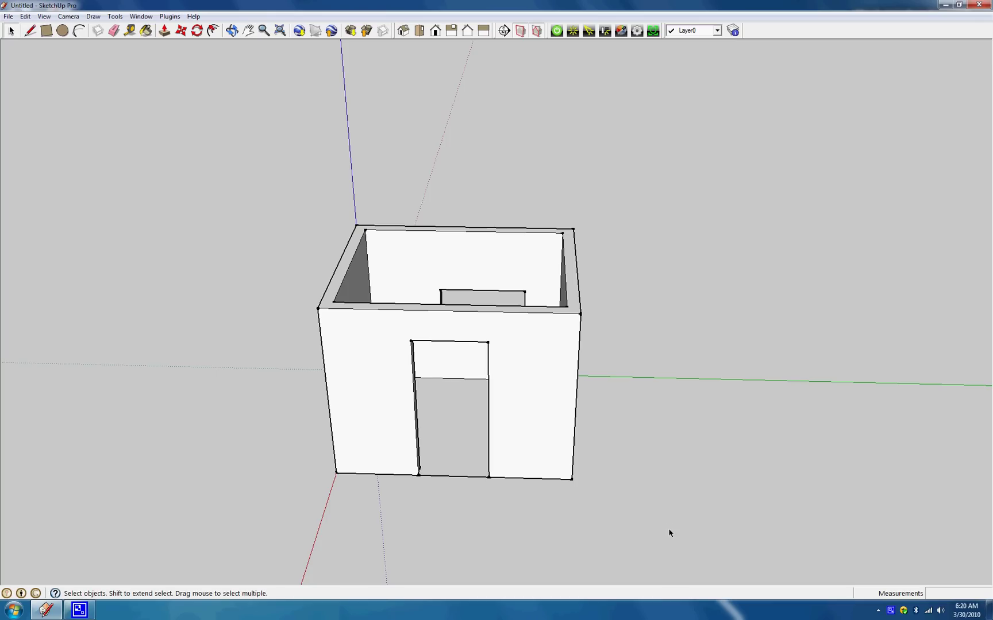
pyautogui.moveTo(264, 351); pyautogui.dragTo(175, 210)
pyautogui.moveTo(321, 259); pyautogui.dragTo(350, 457, button='middle')
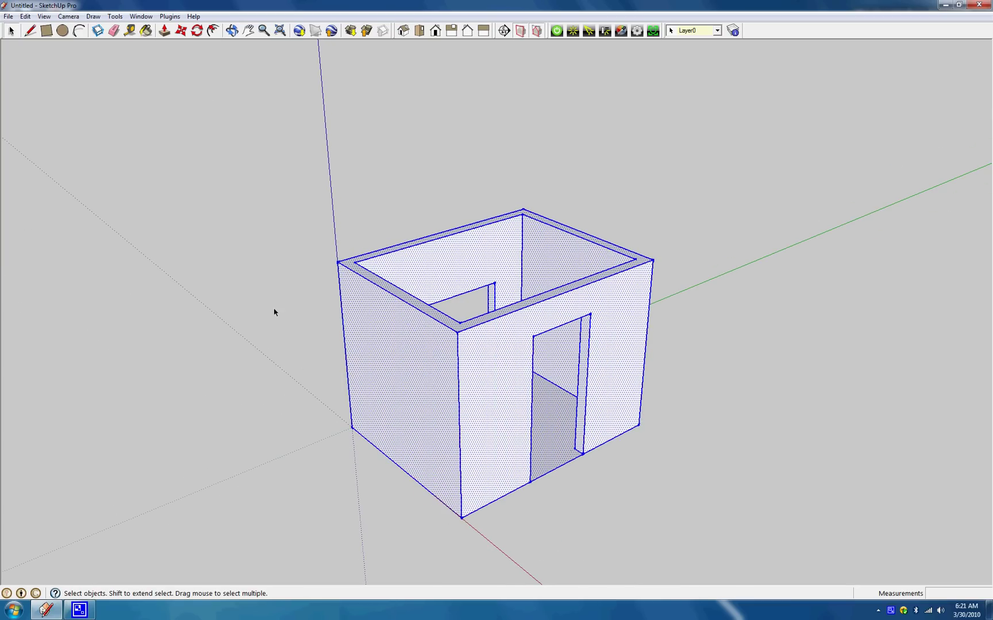
pyautogui.click(197, 32)
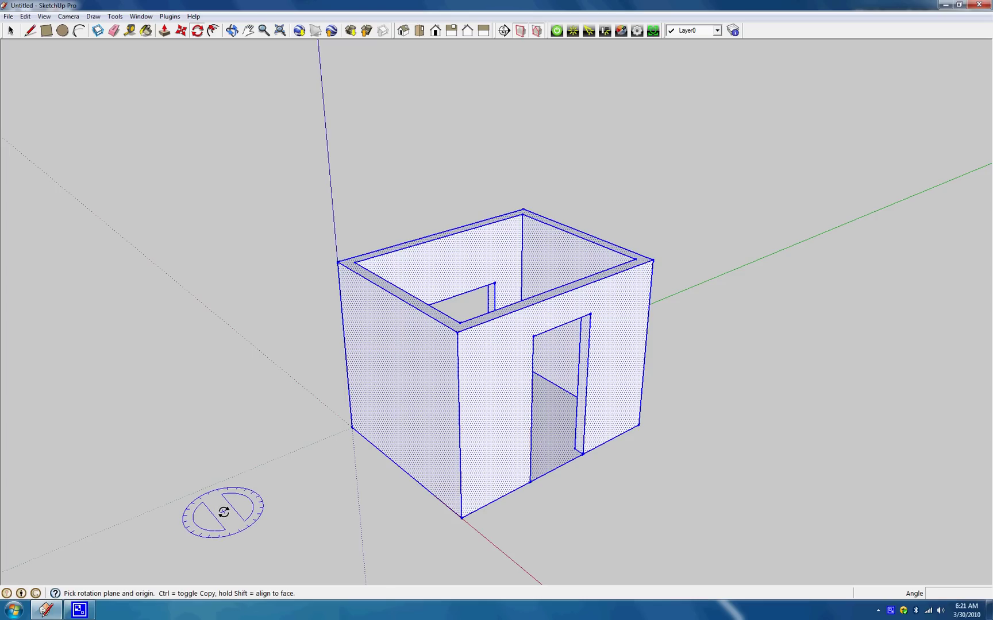
pyautogui.click(223, 514)
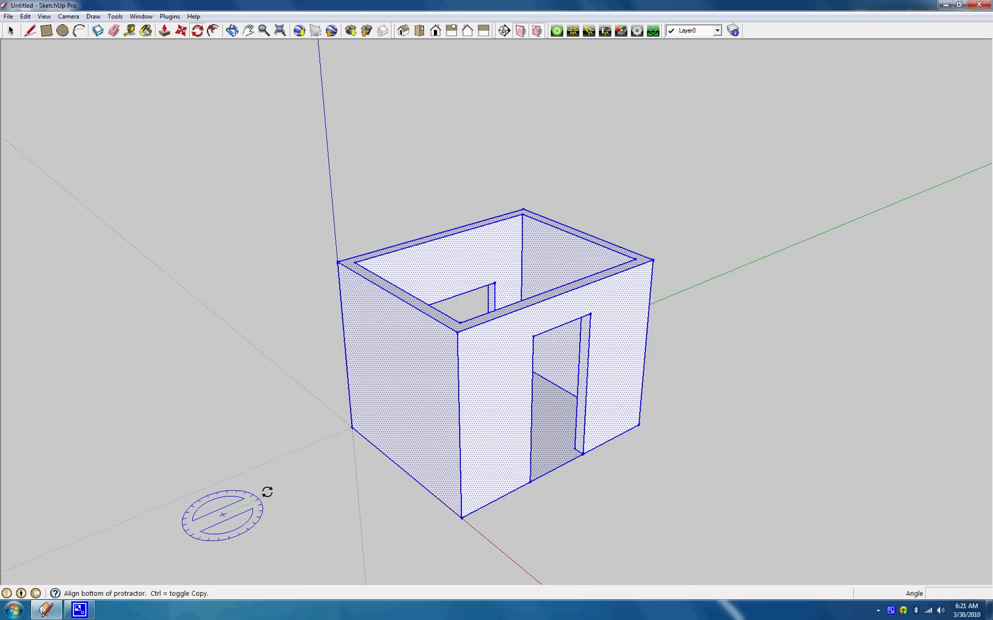
pyautogui.click(267, 491)
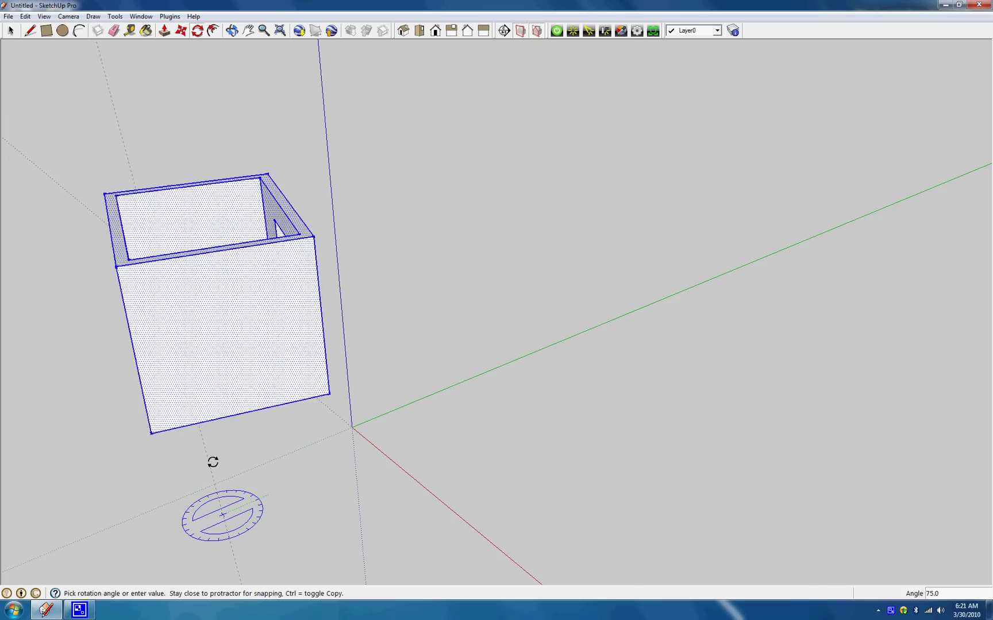
pyautogui.click(349, 446)
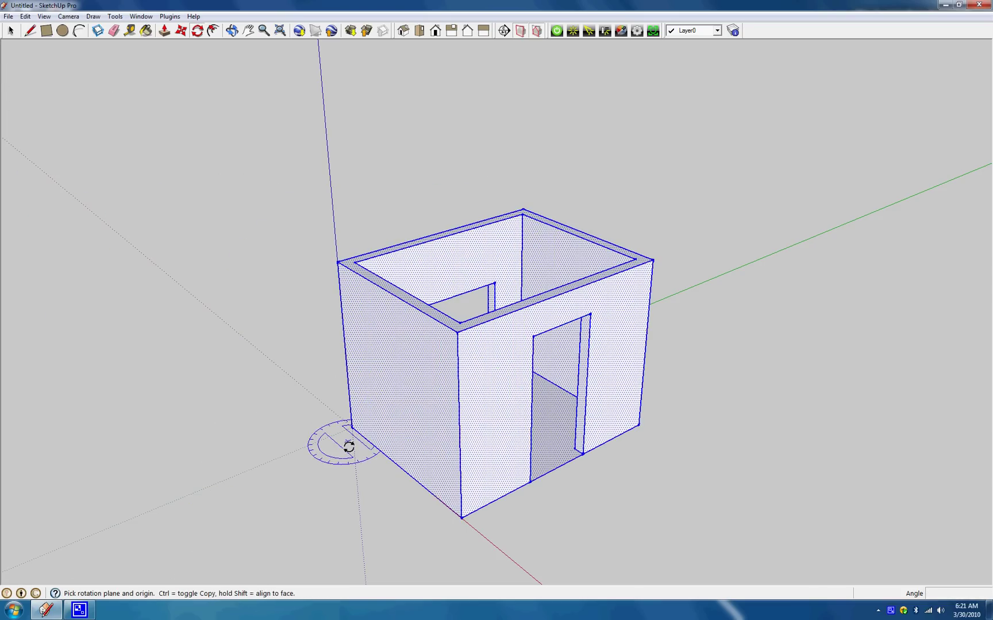
pyautogui.click(400, 370)
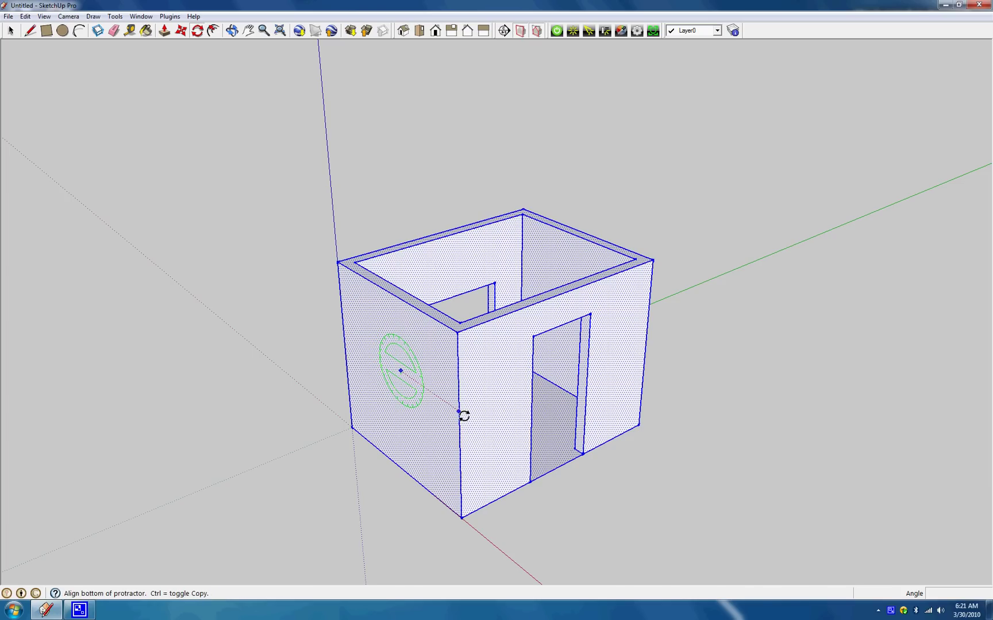
pyautogui.click(458, 412)
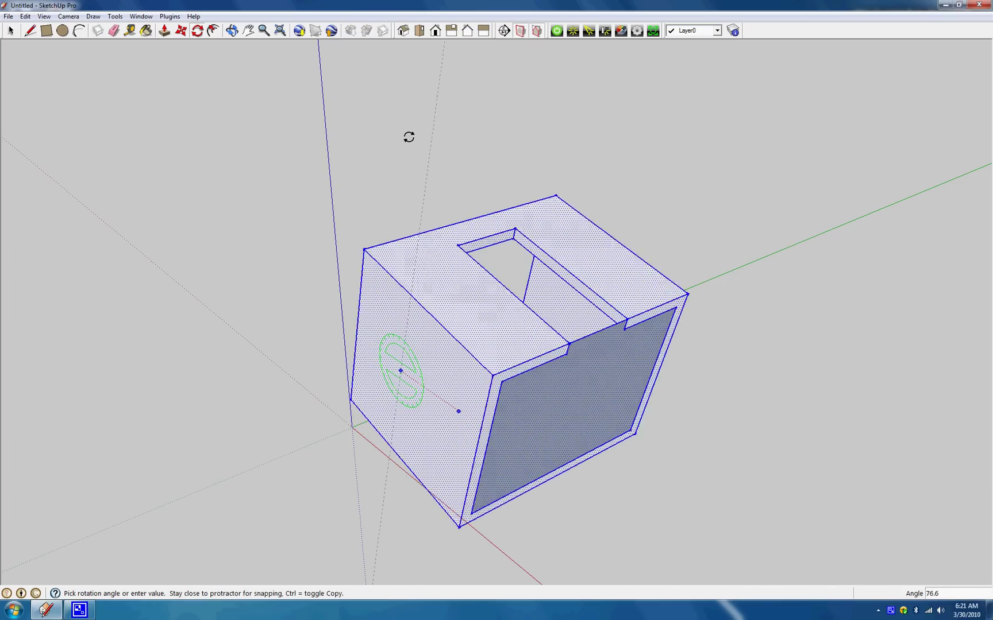
pyautogui.click(508, 431)
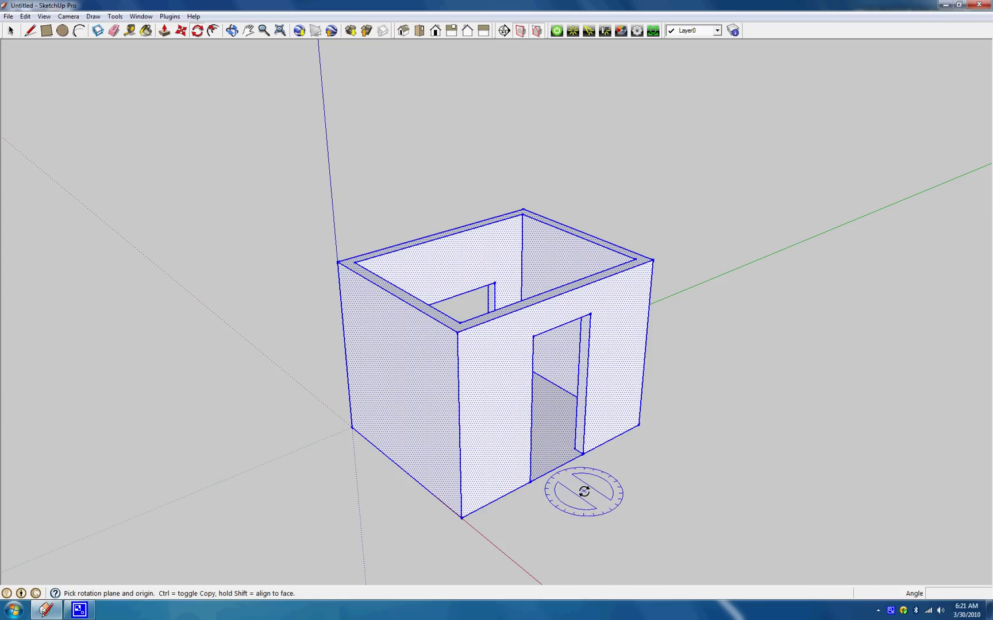
pyautogui.click(584, 435)
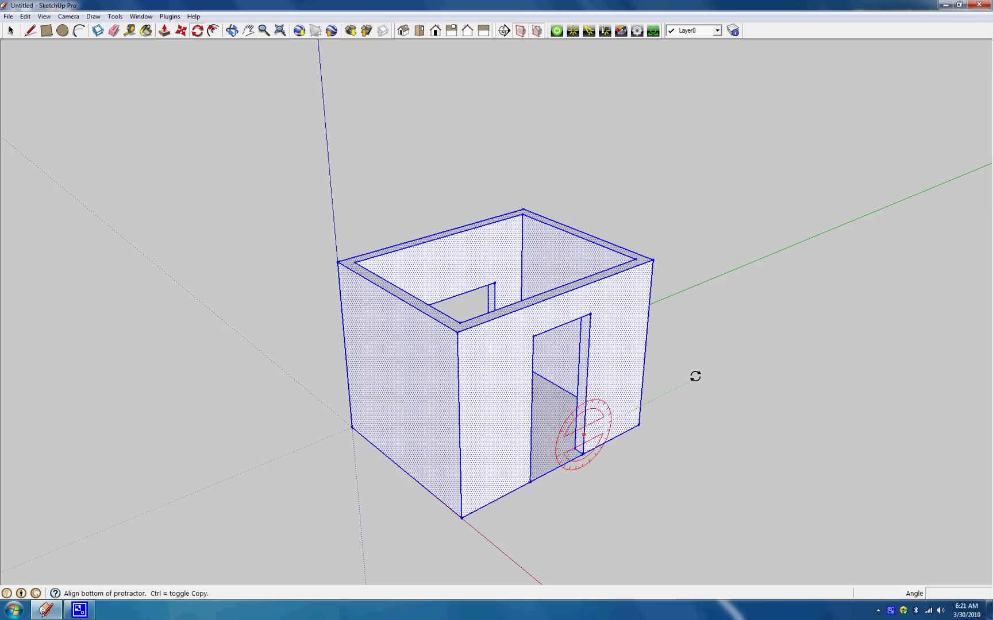
pyautogui.click(695, 376)
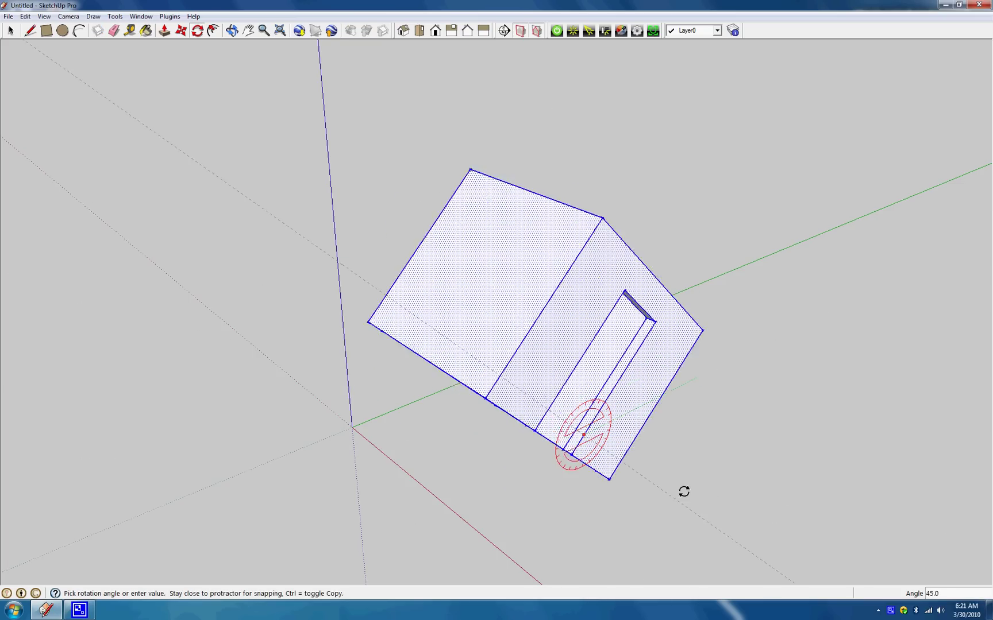
pyautogui.click(704, 362)
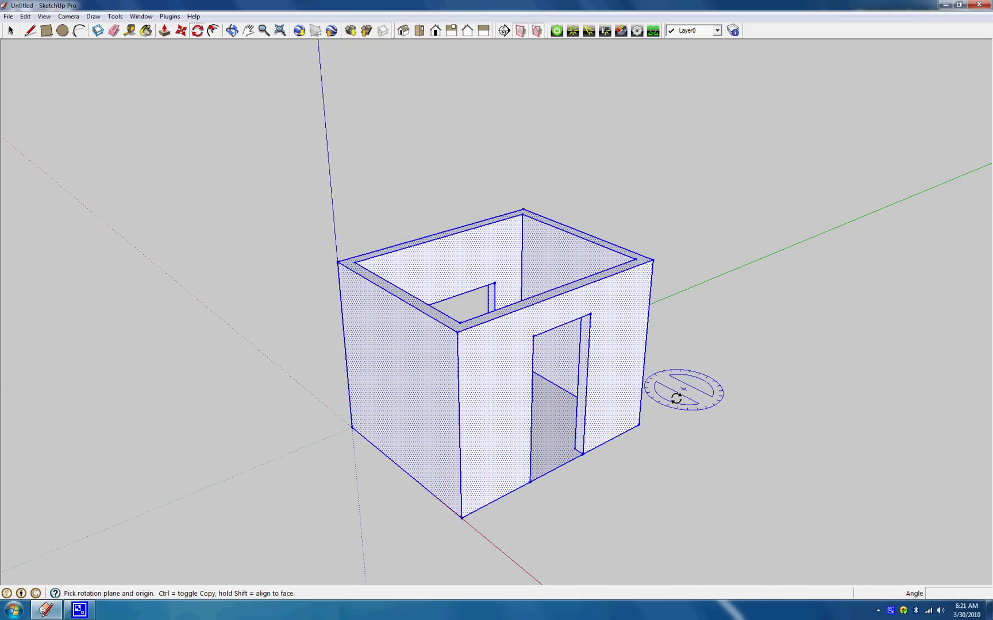
# - Rotate the whole room 90° about its lower corner, referenced to the green axis
pyautogui.click(351, 430)
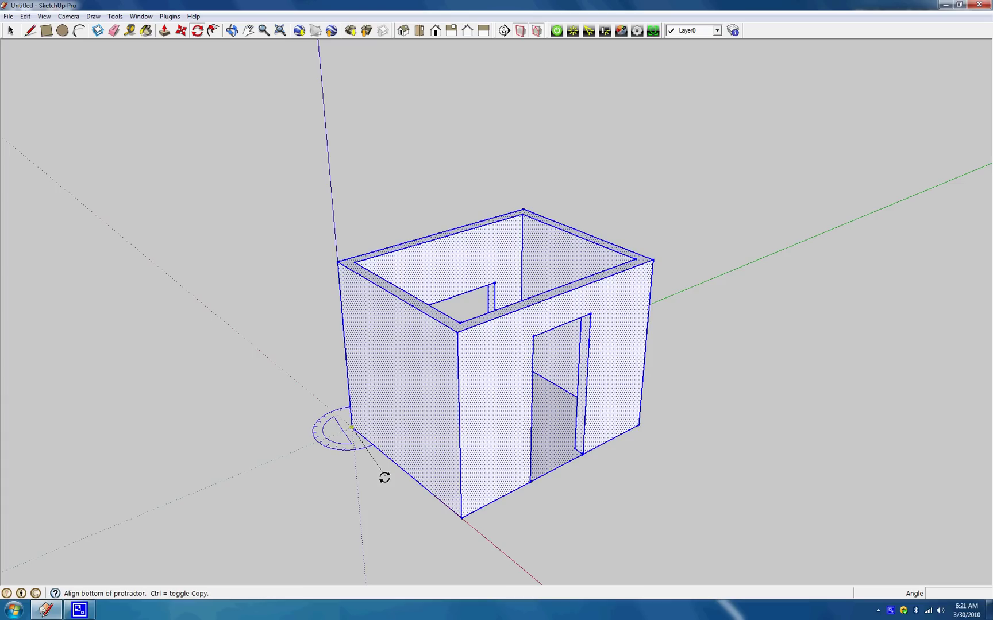
pyautogui.click(179, 495)
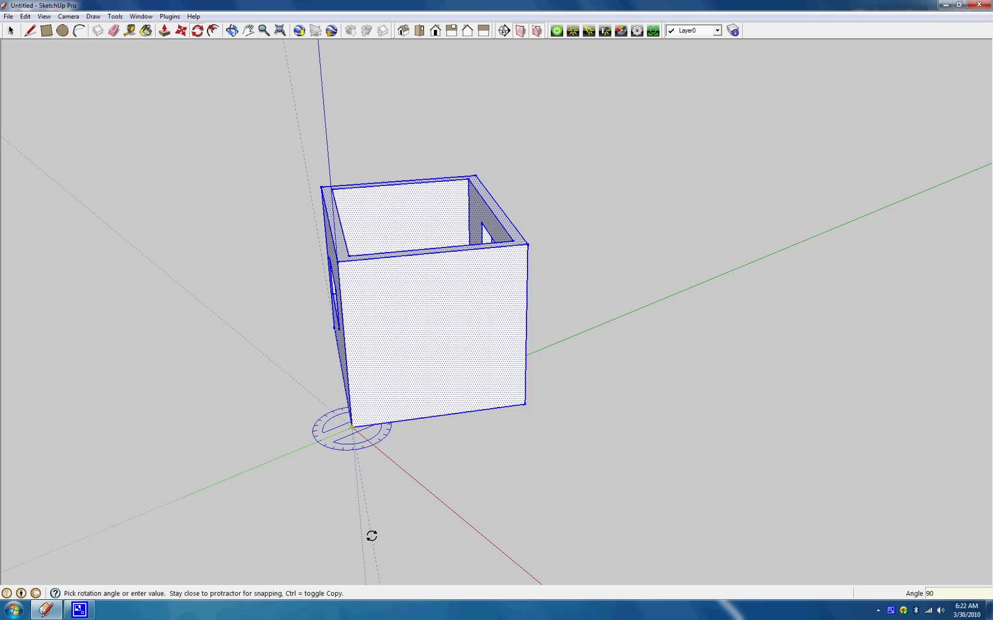
pyautogui.press('Return')
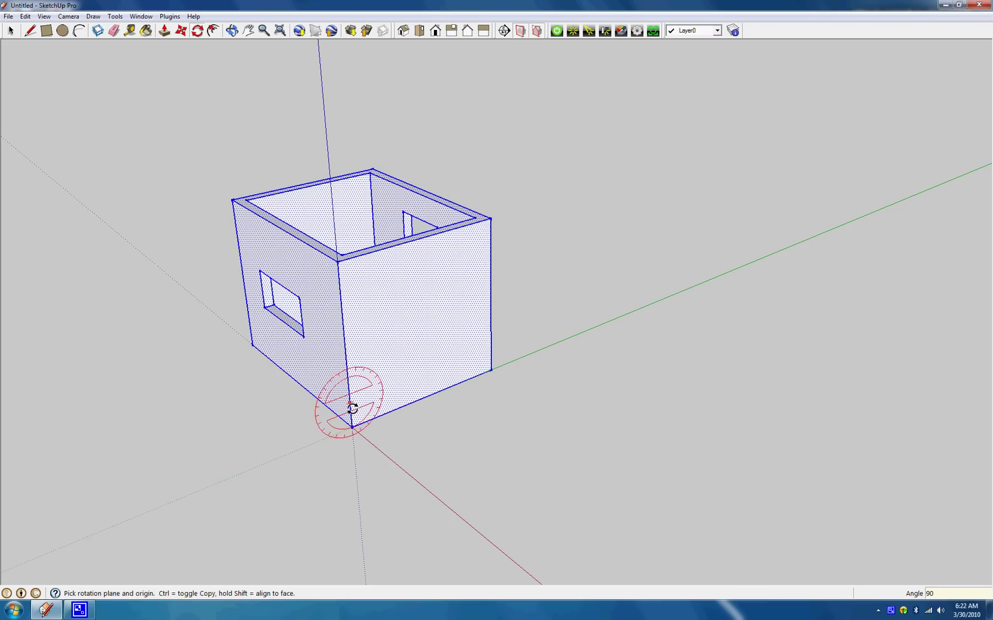
pyautogui.moveTo(526, 438); pyautogui.dragTo(270, 362, button='middle')
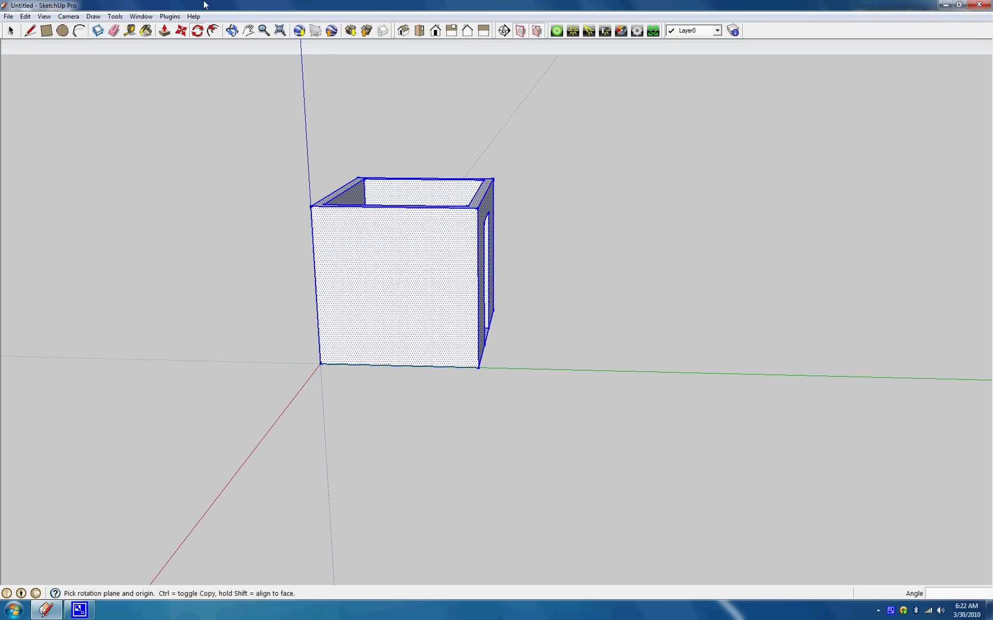
# - Pan and orbit around the room to a near-frontal view of the door wall
pyautogui.click(248, 32)
pyautogui.moveTo(308, 206); pyautogui.dragTo(314, 260)
pyautogui.press('space')
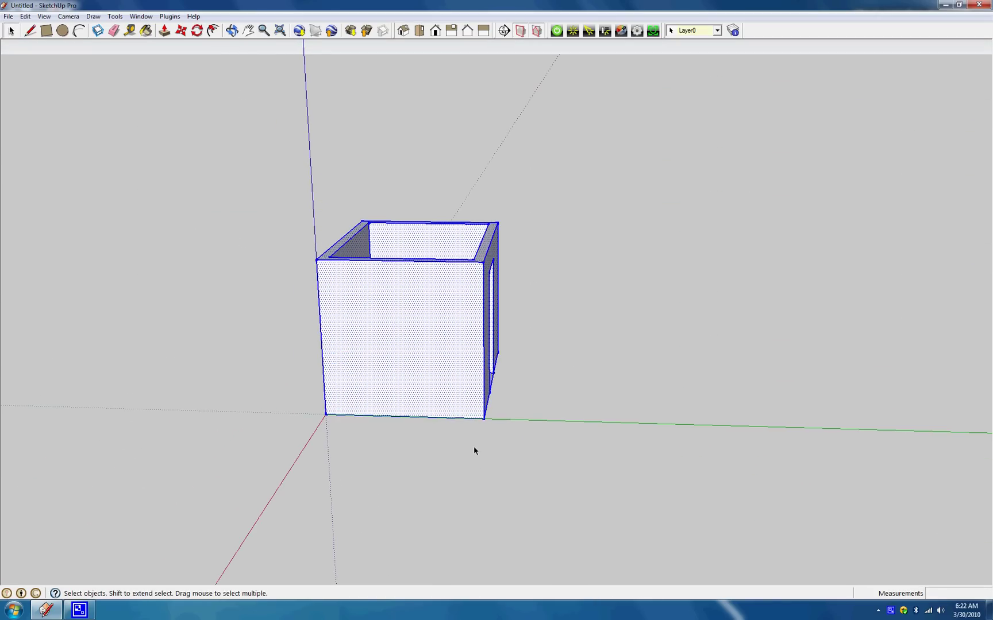
pyautogui.click(475, 451)
pyautogui.moveTo(507, 470); pyautogui.dragTo(569, 324, button='middle')
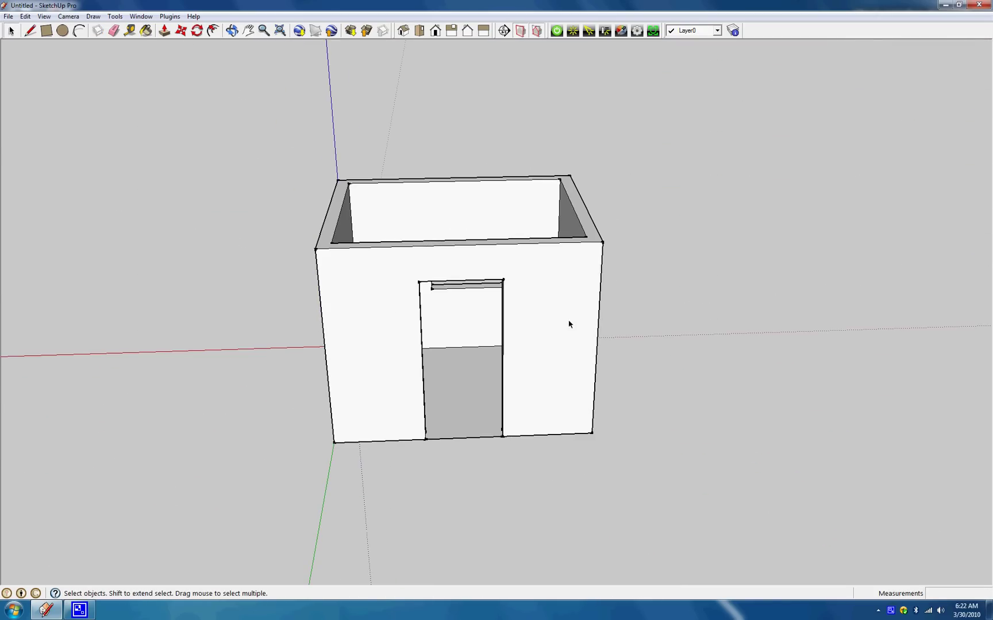
pyautogui.click(576, 330)
pyautogui.click(686, 424)
pyautogui.scroll(1, 353, 293)
pyautogui.scroll(-2, 450, 347)
pyautogui.moveTo(450, 347); pyautogui.dragTo(461, 279, button='middle')
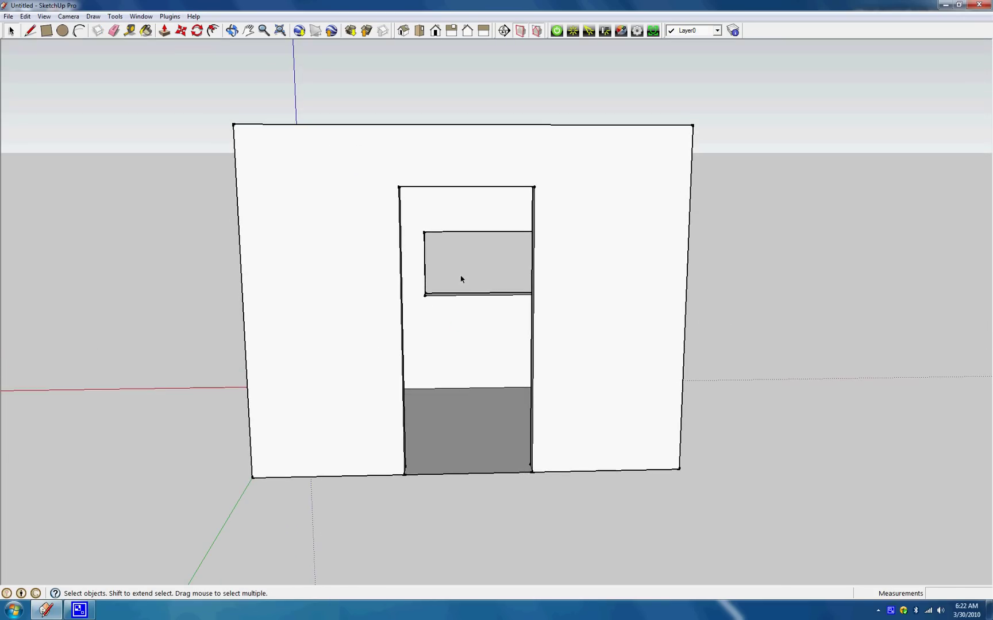
pyautogui.scroll(-4, 479, 339)
# - Drag a right-to-left crossing window to select every wall and edge of the room
pyautogui.moveTo(132, 213); pyautogui.dragTo(135, 209)
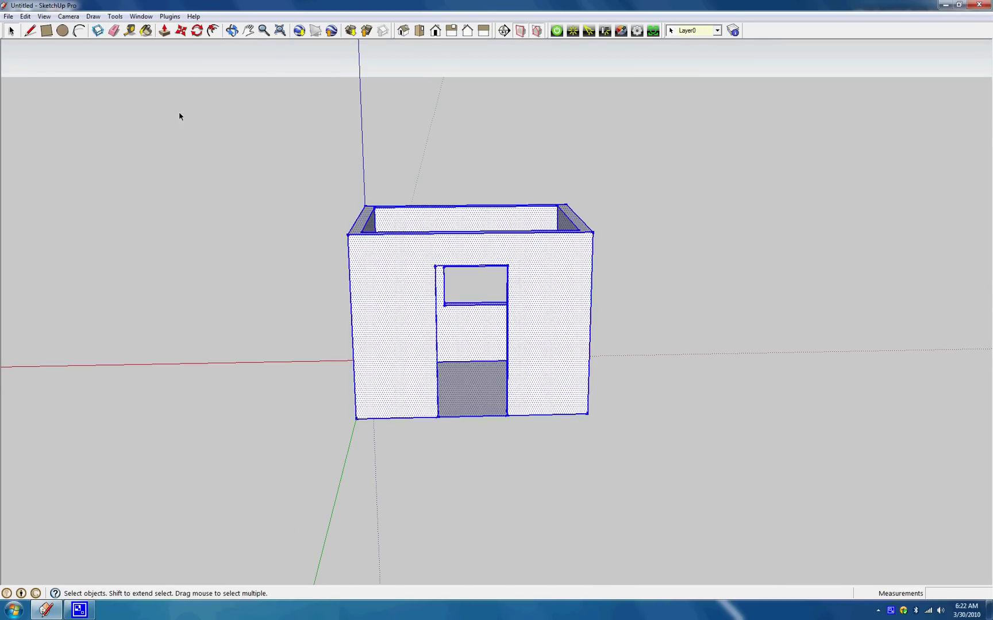
pyautogui.moveTo(179, 115); pyautogui.dragTo(489, 467, button='middle')
pyautogui.click(489, 467)
pyautogui.moveTo(566, 349); pyautogui.dragTo(436, 391, button='middle')
pyautogui.scroll(3, 428, 385)
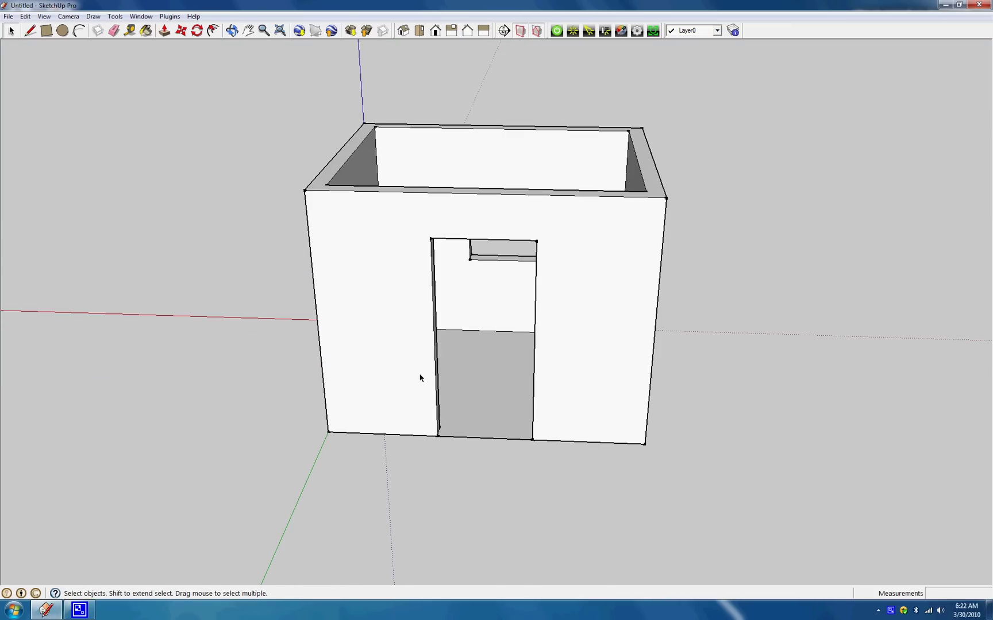
pyautogui.click(411, 393)
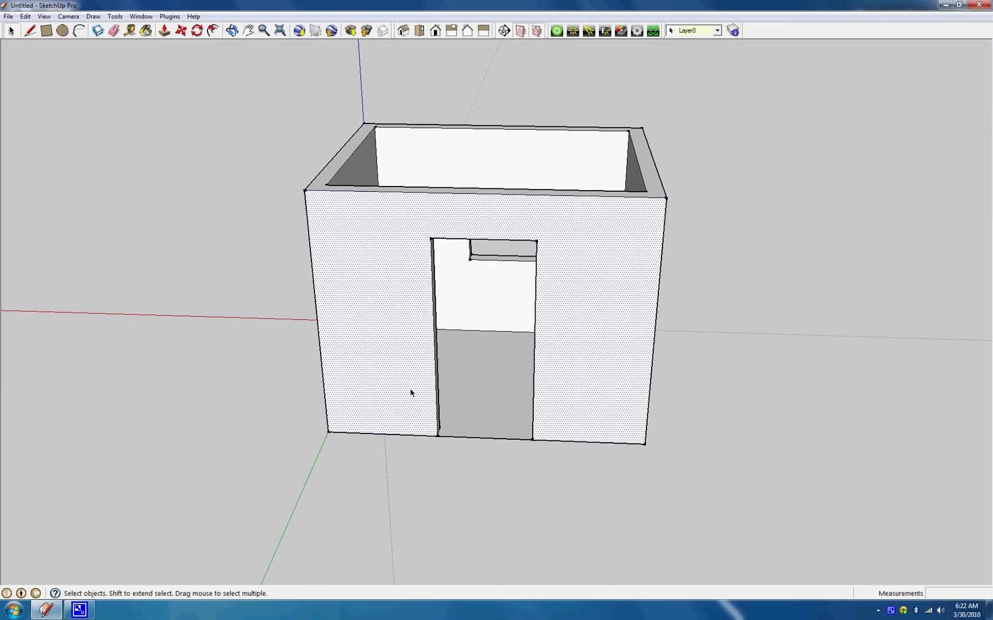
pyautogui.click(597, 471)
pyautogui.moveTo(597, 471); pyautogui.dragTo(683, 443, button='middle')
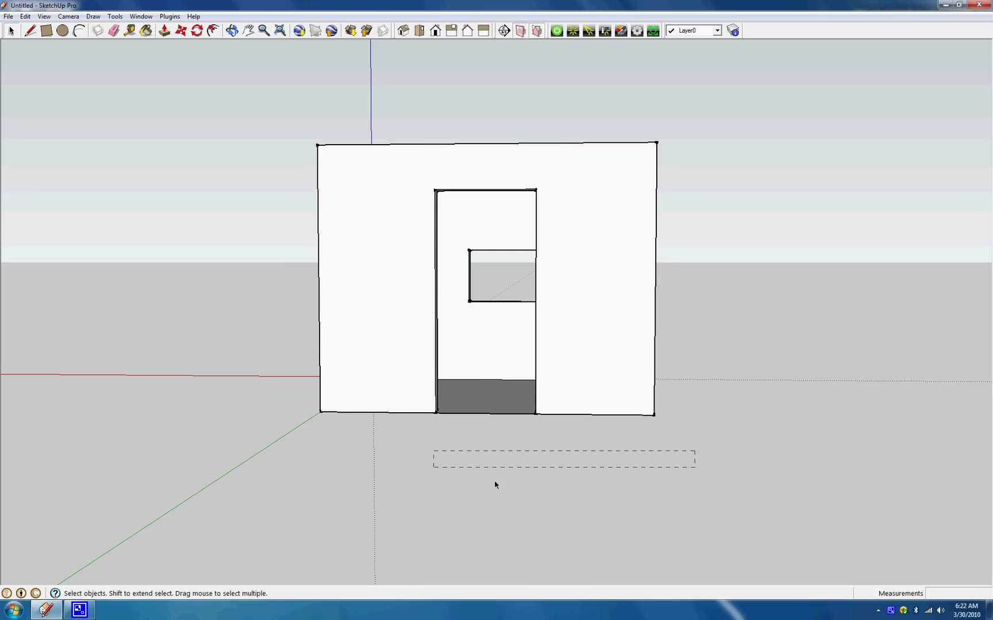
pyautogui.moveTo(500, 378); pyautogui.dragTo(188, 75)
pyautogui.moveTo(188, 75); pyautogui.dragTo(510, 449, button='middle')
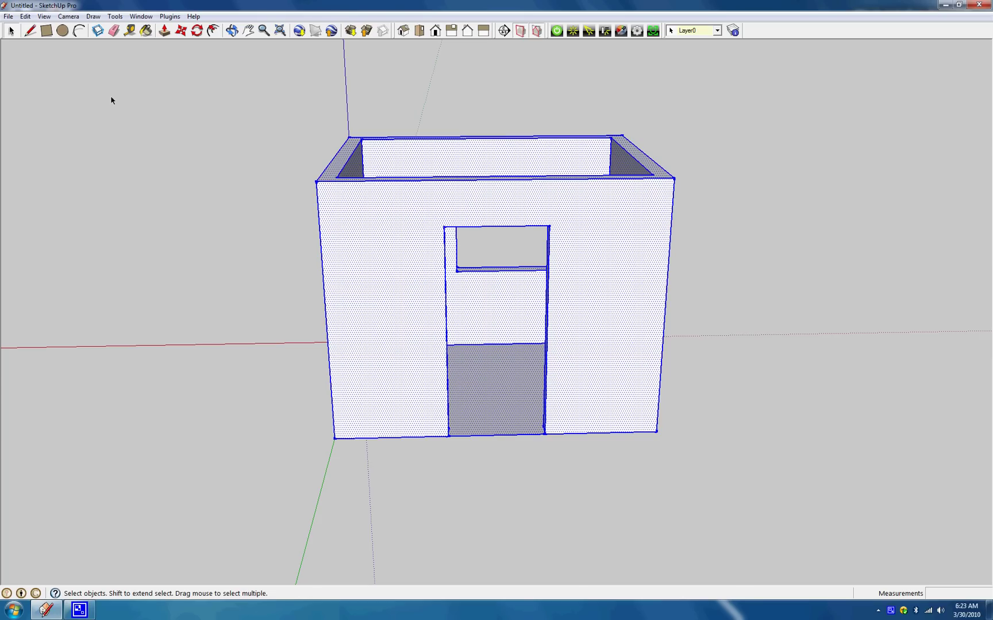
pyautogui.click(97, 32)
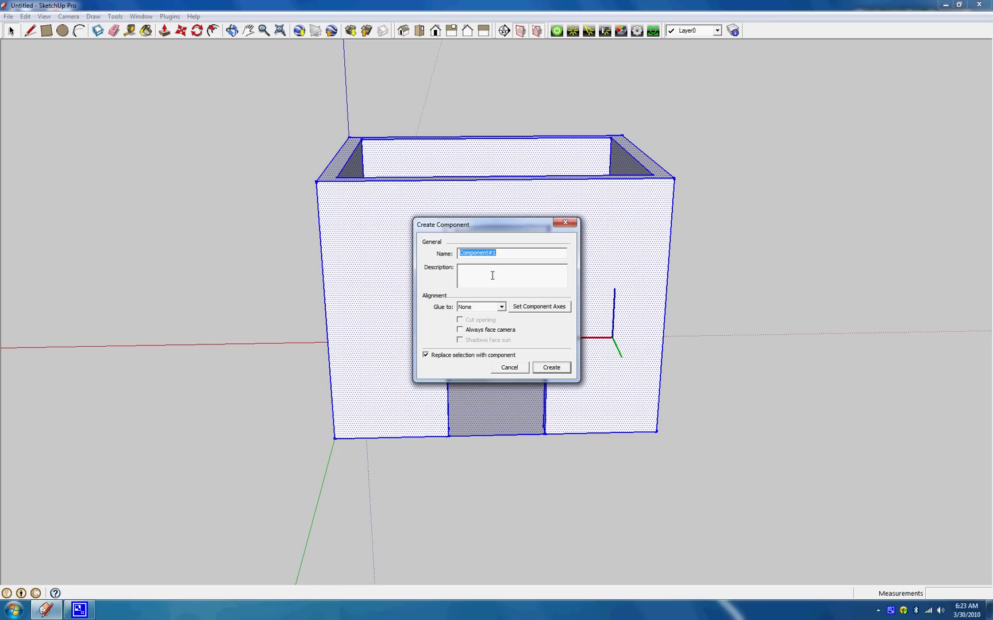
pyautogui.click(551, 368)
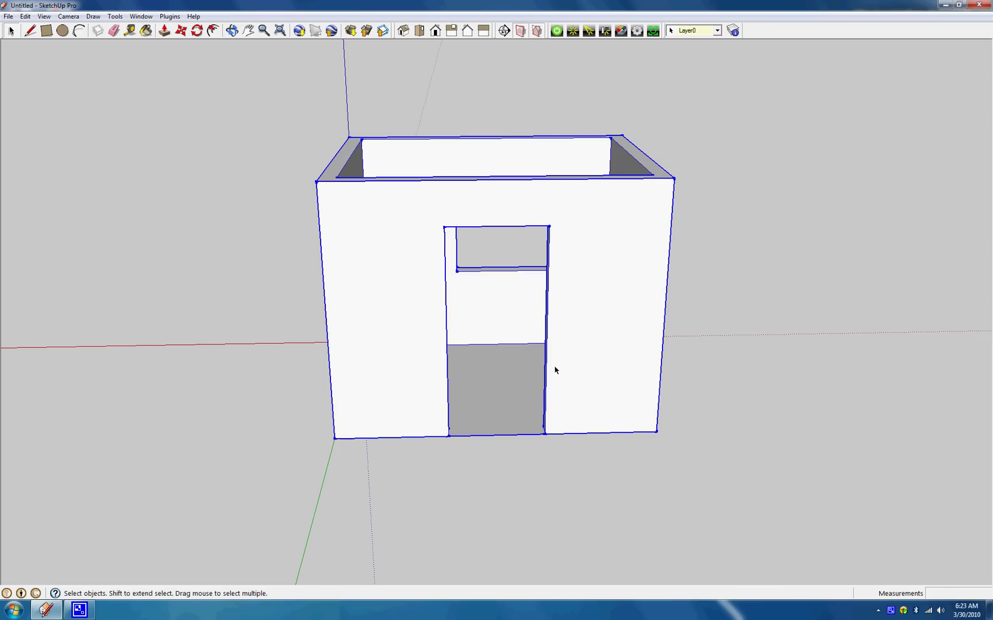
pyautogui.click(221, 222)
pyautogui.click(404, 298)
pyautogui.moveTo(399, 368); pyautogui.dragTo(608, 363, button='middle')
pyautogui.click(661, 476)
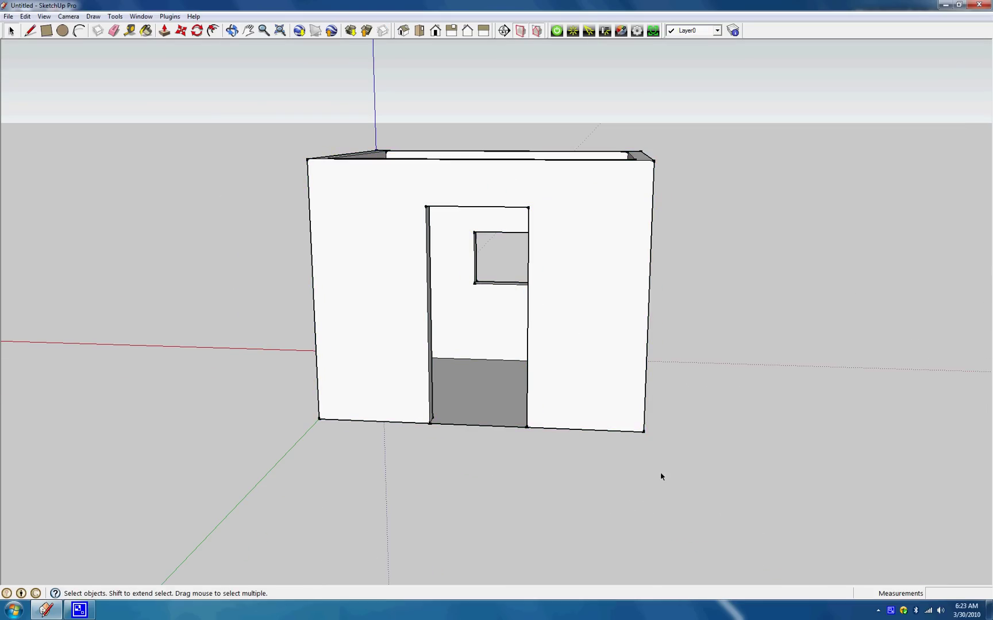
pyautogui.click(527, 390)
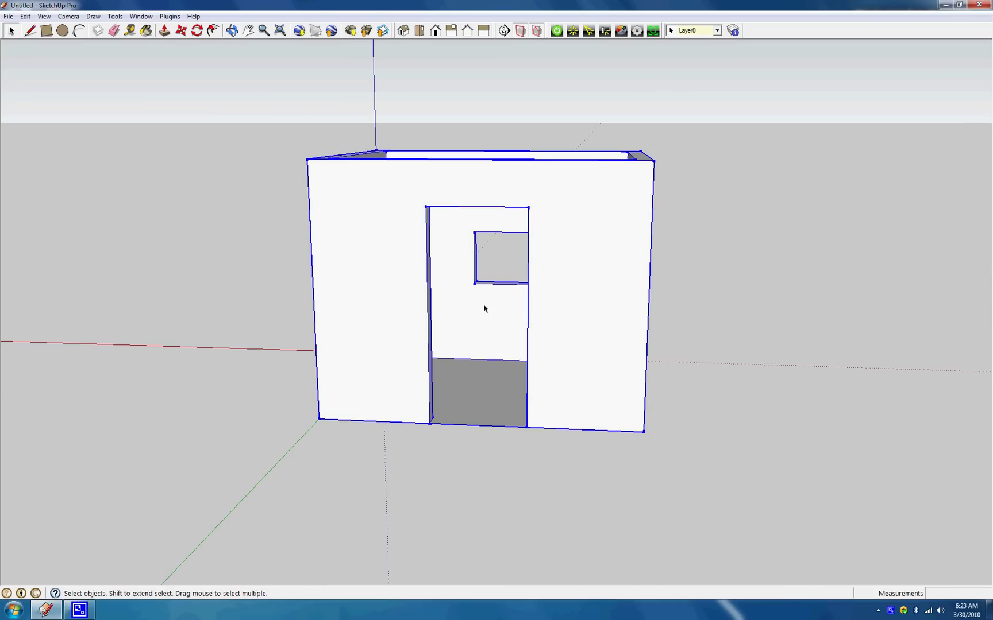
pyautogui.doubleClick(545, 302)
pyautogui.click(753, 407)
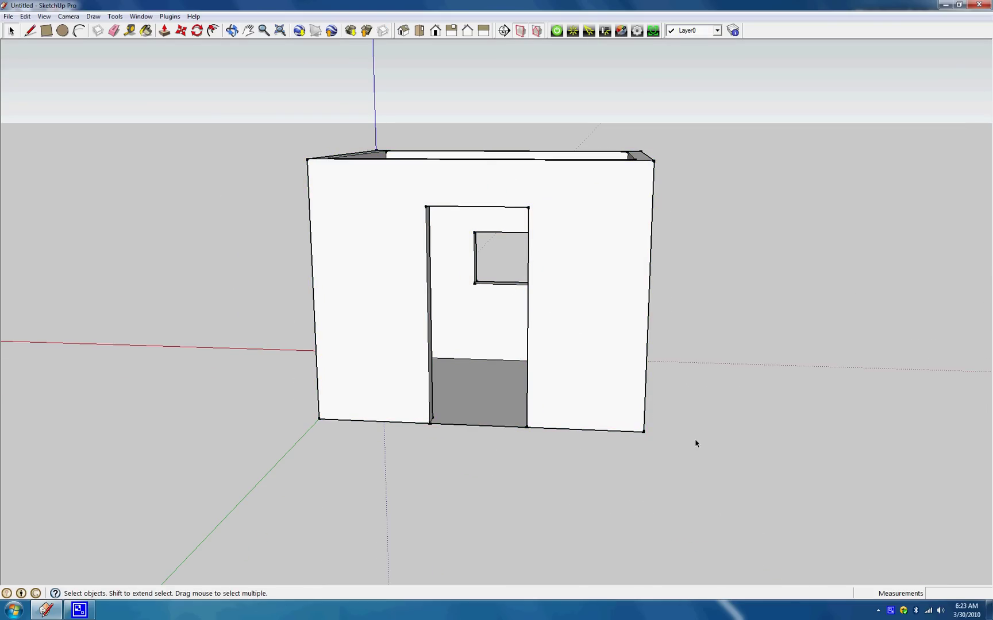
pyautogui.click(551, 370)
pyautogui.moveTo(551, 369); pyautogui.dragTo(587, 346, button='middle')
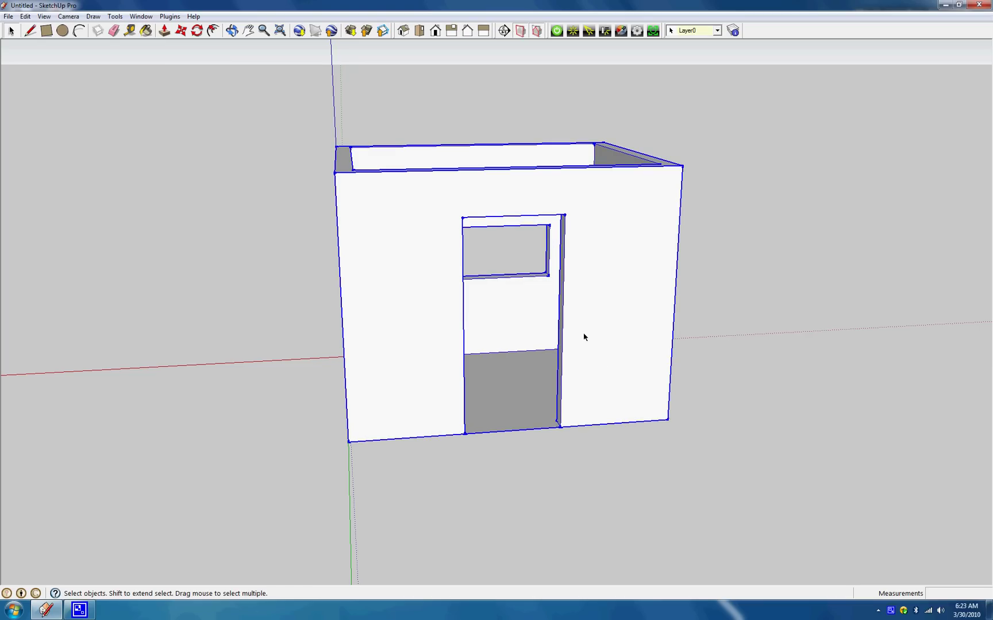
pyautogui.press('m')
pyautogui.click(643, 422)
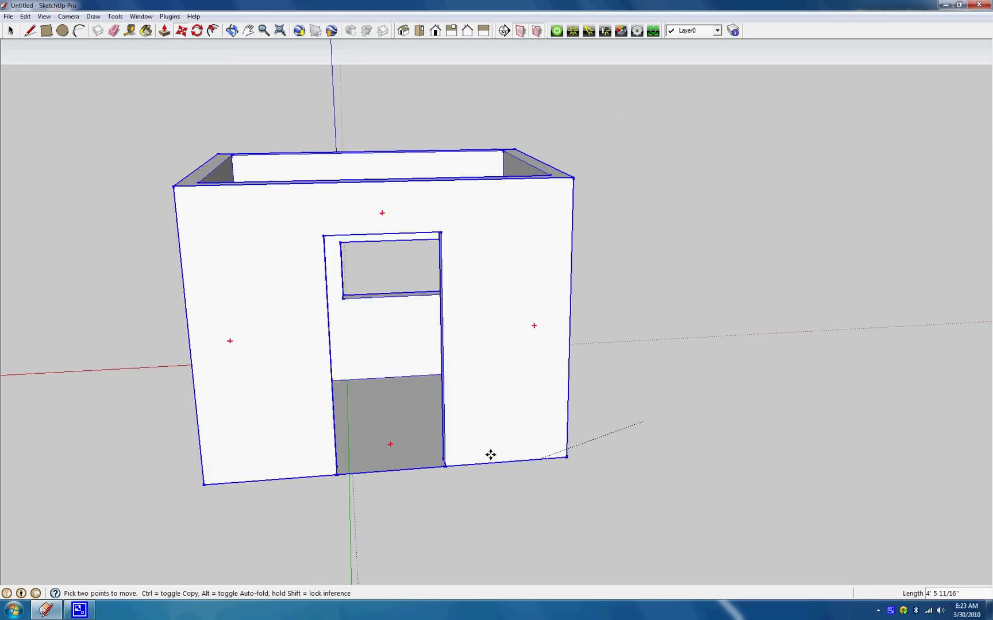
pyautogui.press('Escape')
pyautogui.press('space')
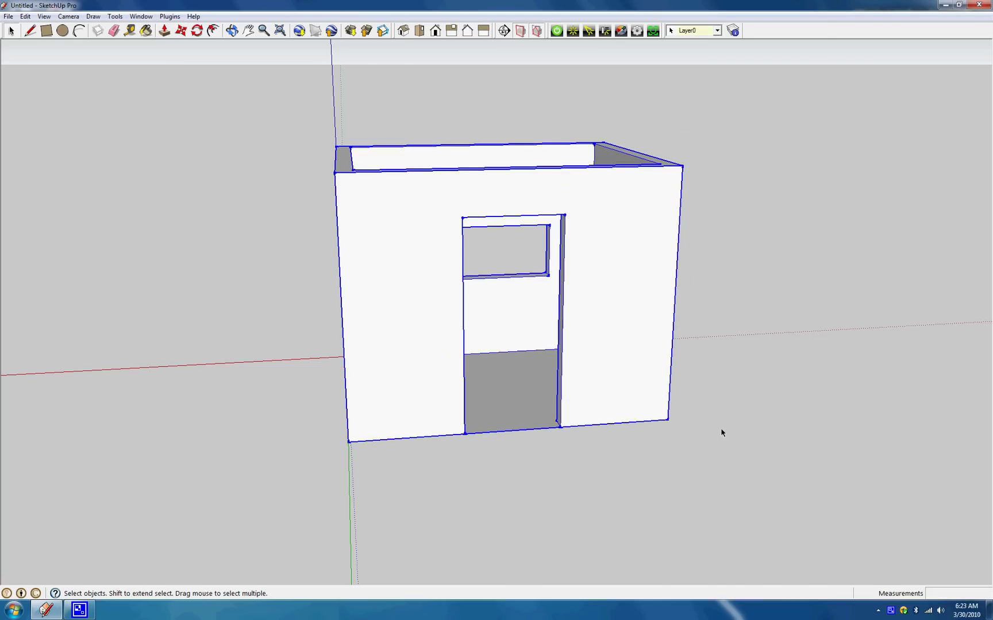
pyautogui.click(598, 304)
pyautogui.click(780, 439)
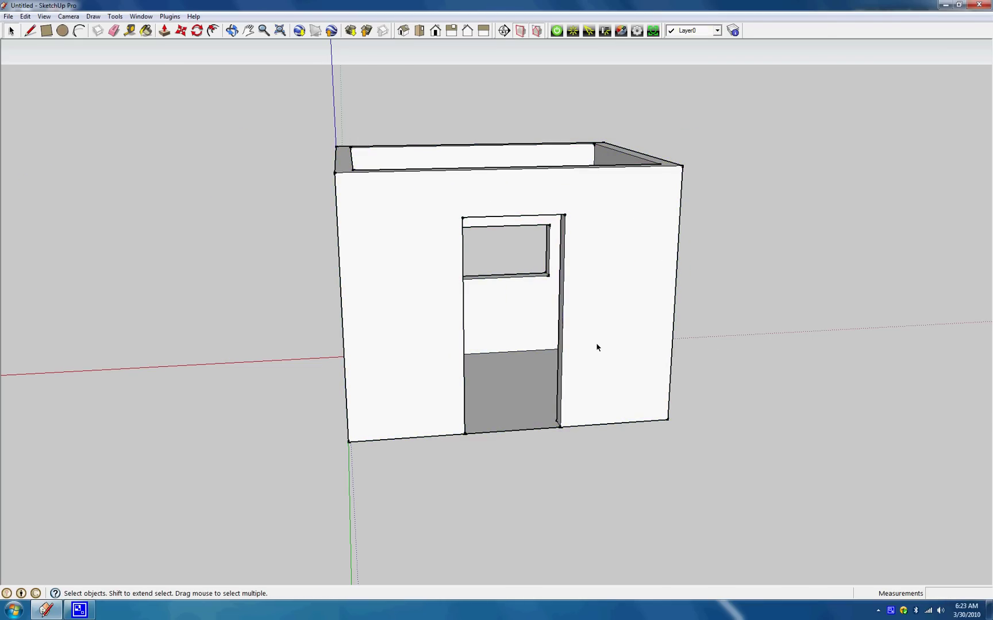
pyautogui.click(595, 342)
pyautogui.moveTo(453, 315); pyautogui.dragTo(483, 390, button='middle')
pyautogui.scroll(2, 484, 393)
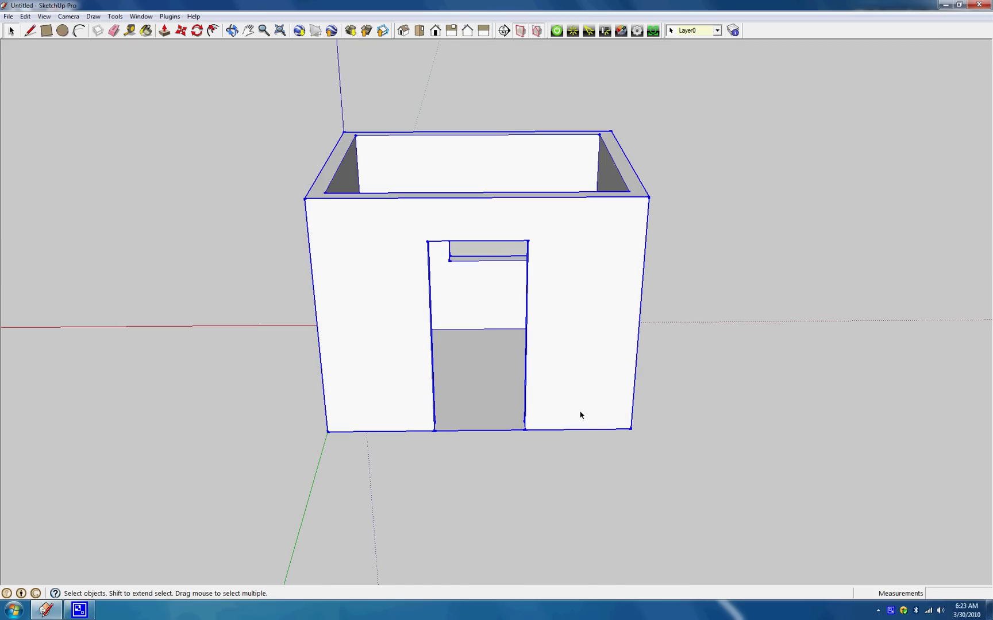
pyautogui.click(513, 511)
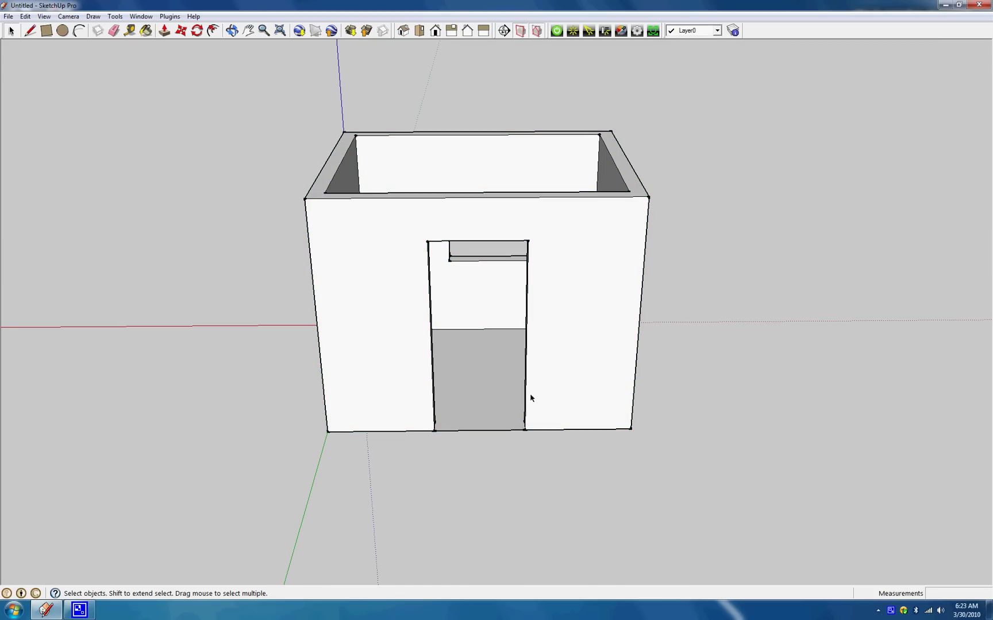
pyautogui.click(556, 366)
pyautogui.tripleClick(556, 350)
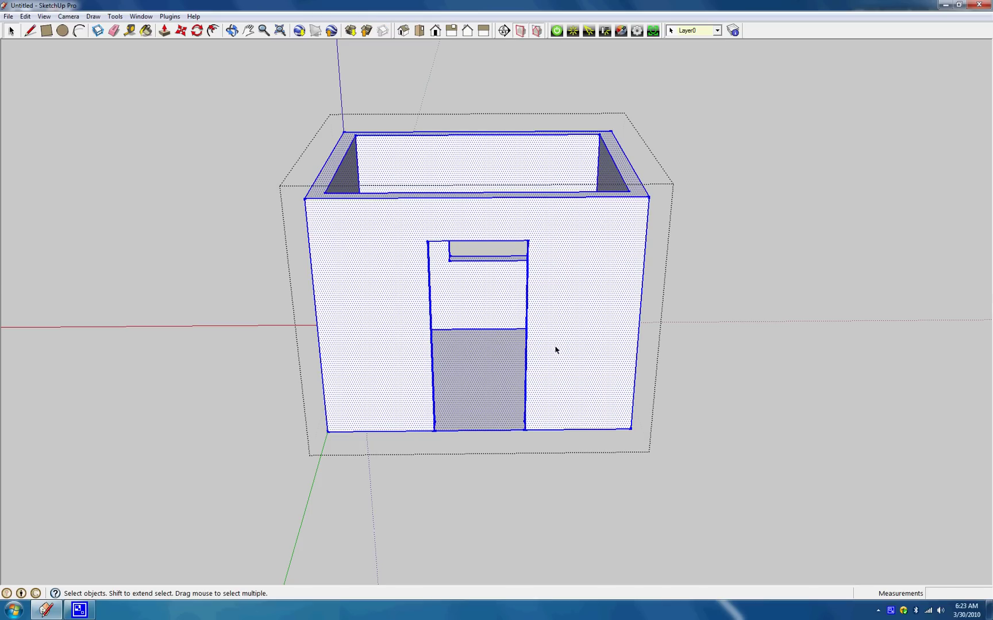
pyautogui.click(526, 404)
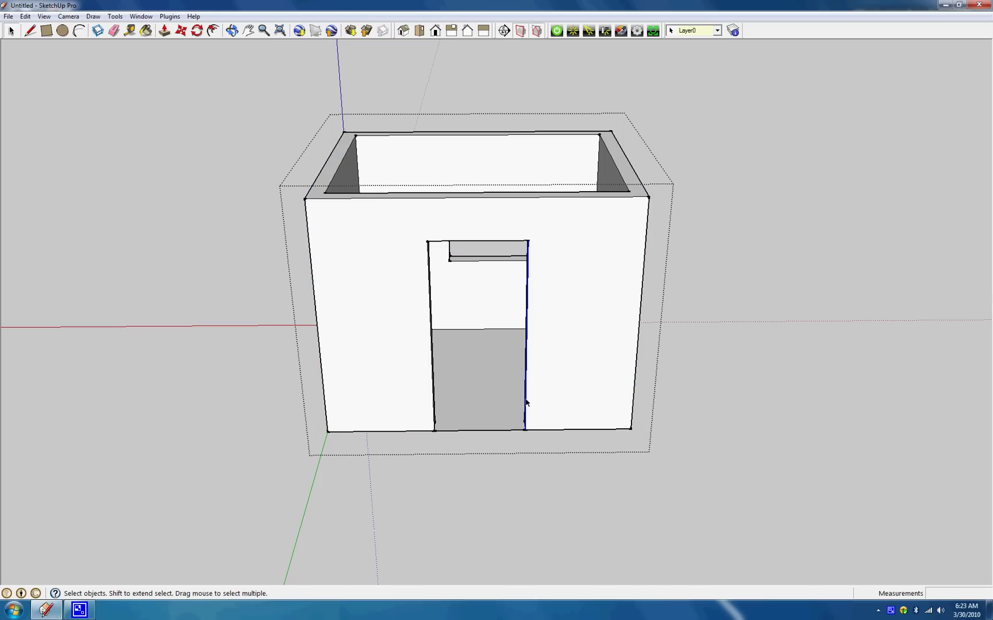
pyautogui.press('Delete')
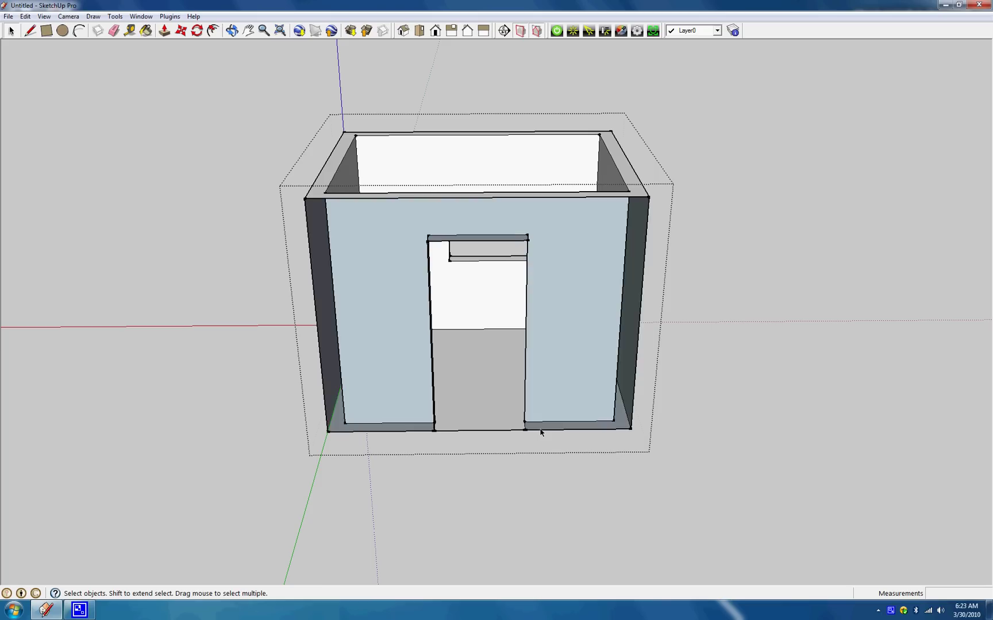
pyautogui.hotkey('ctrl', 'z')
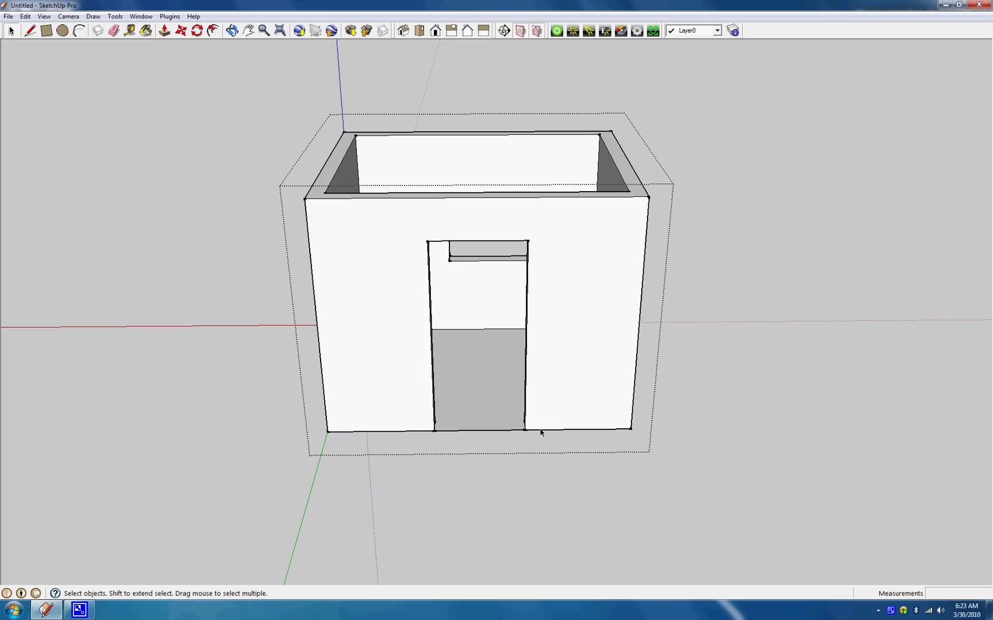
# - Explode the walled box component into loose geometry from its context menu
pyautogui.rightClick(547, 388)
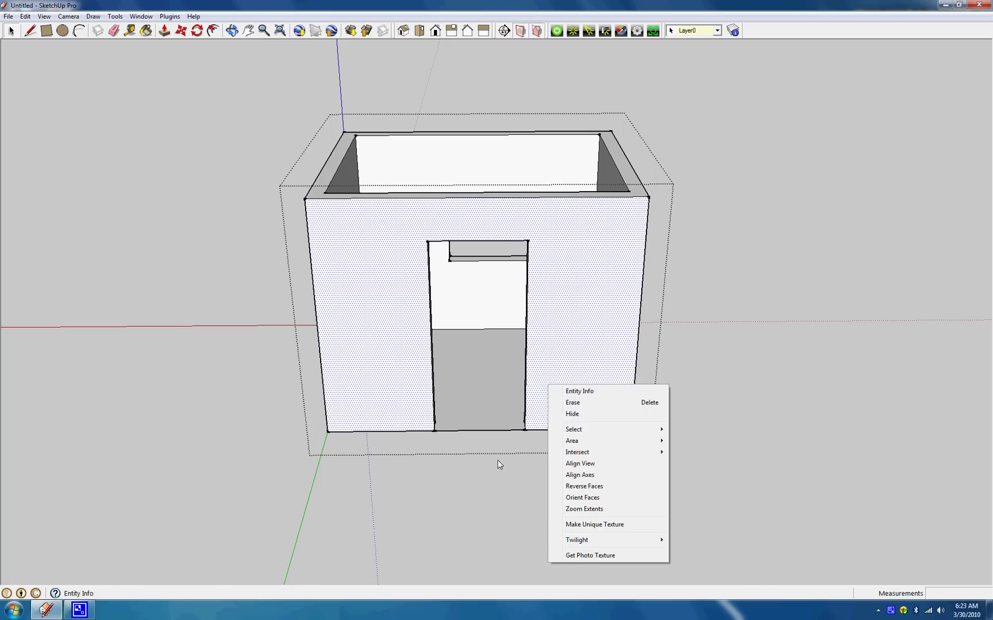
pyautogui.click(902, 346)
pyautogui.click(904, 346)
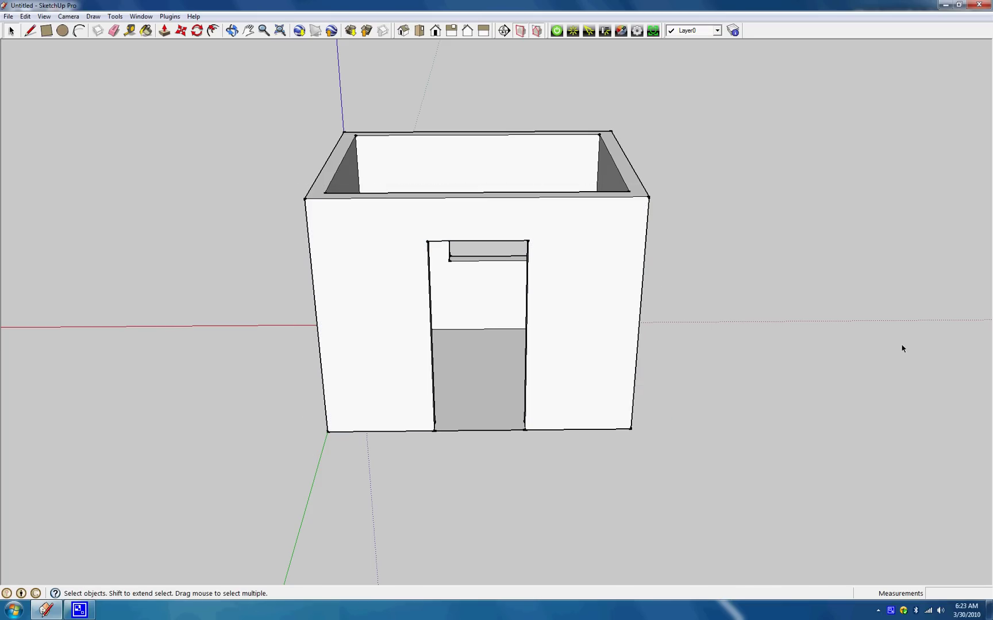
pyautogui.click(544, 410)
pyautogui.click(496, 490)
pyautogui.moveTo(496, 490); pyautogui.dragTo(565, 354, button='middle')
pyautogui.rightClick(565, 353)
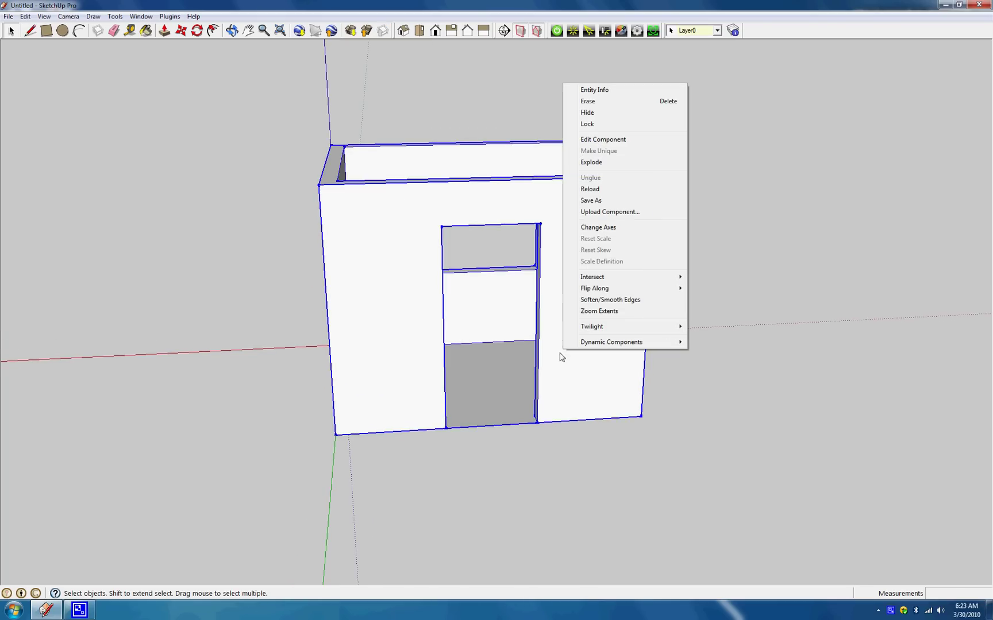
pyautogui.click(617, 165)
# - Check the exploded geometry by selecting individual wall faces and door-jamb edges
pyautogui.click(665, 216)
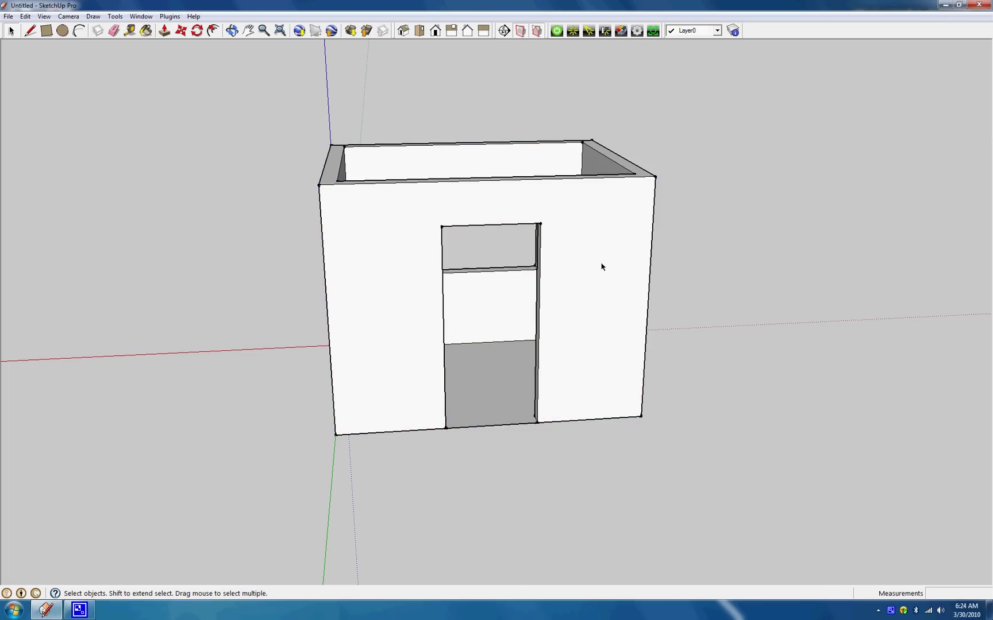
pyautogui.click(539, 276)
pyautogui.click(539, 277)
pyautogui.click(539, 282)
pyautogui.click(463, 497)
pyautogui.click(546, 384)
pyautogui.click(538, 399)
pyautogui.click(570, 422)
pyautogui.click(599, 385)
pyautogui.click(599, 463)
# - Orbit and pan to a centred, more frontal view of the box
pyautogui.rightClick(579, 328)
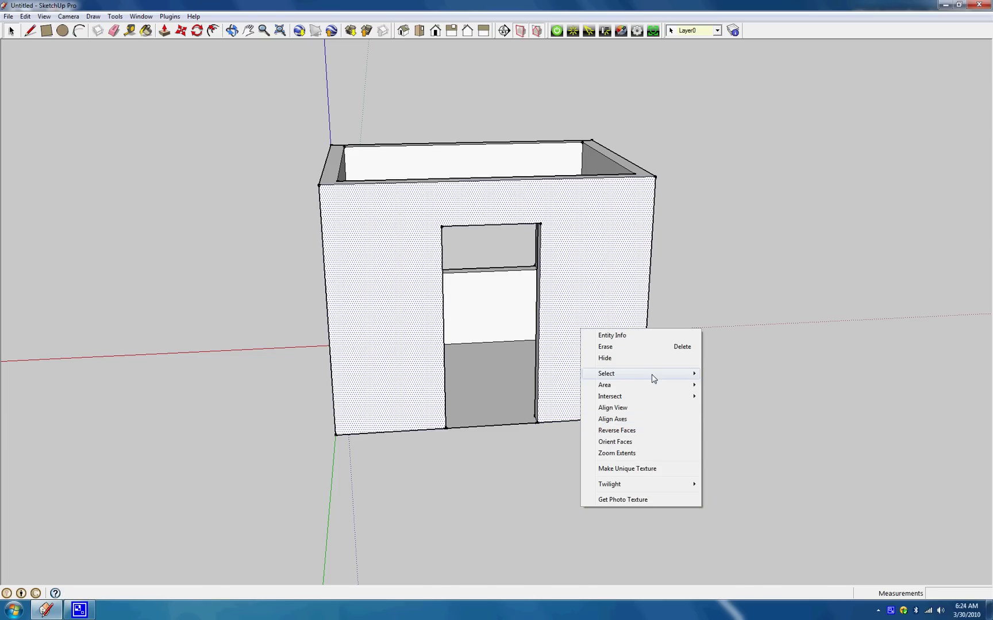
pyautogui.click(676, 302)
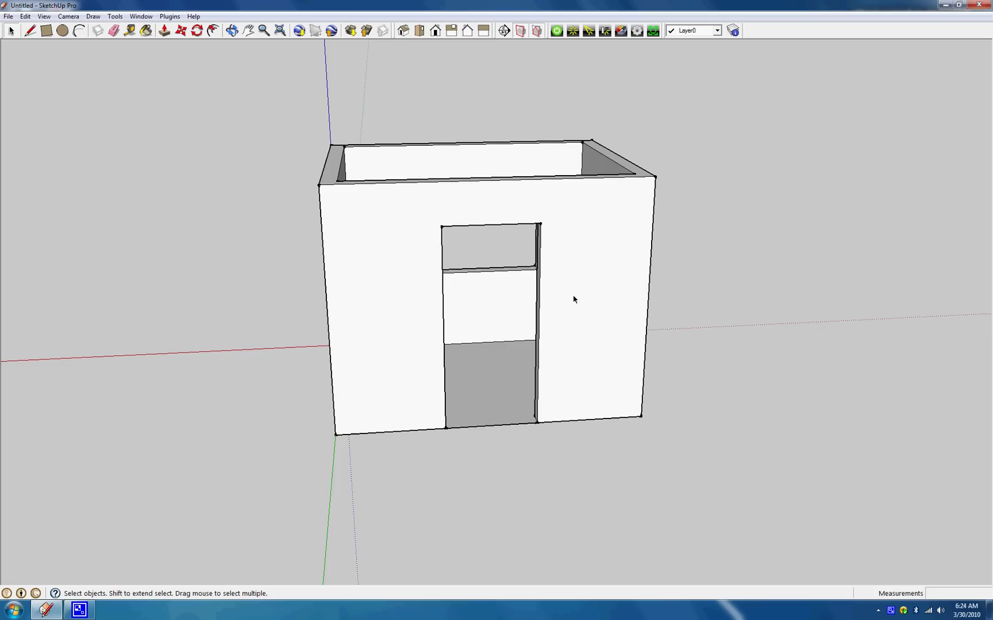
pyautogui.moveTo(105, 145); pyautogui.dragTo(77, 155, button='middle')
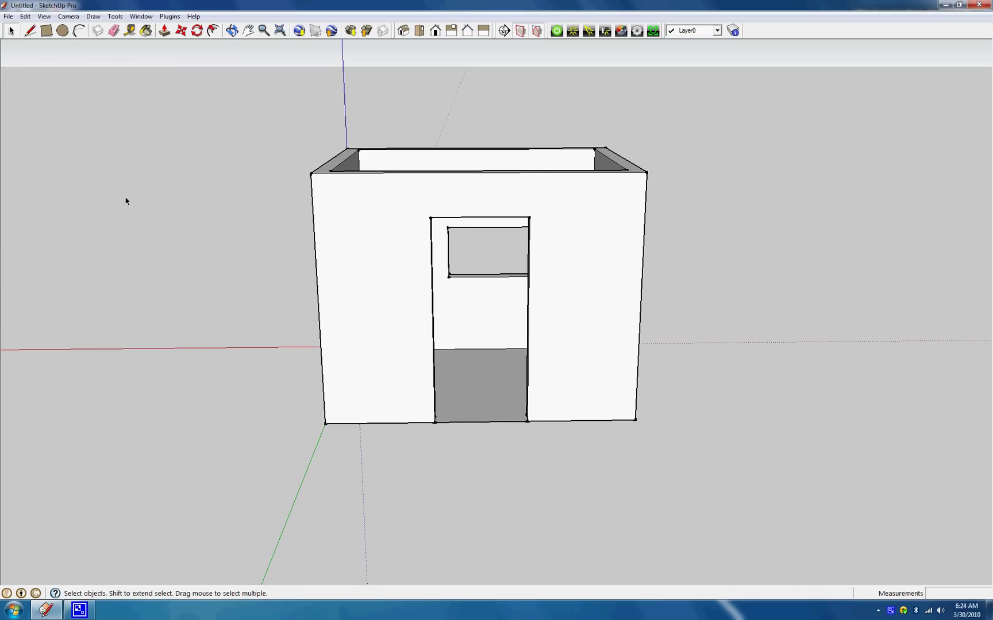
pyautogui.keyDown('shift'); pyautogui.moveTo(165, 288); pyautogui.dragTo(193, 333, button='middle'); pyautogui.keyUp('shift')
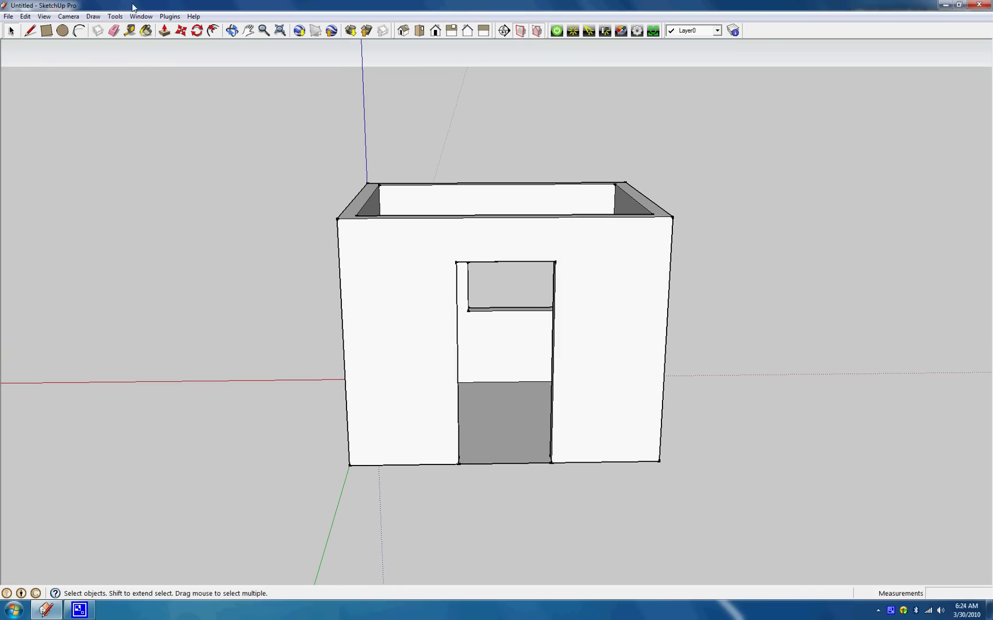
# - Take the Paint Bucket and load the Sketchy collection in the Materials browser
pyautogui.click(147, 31)
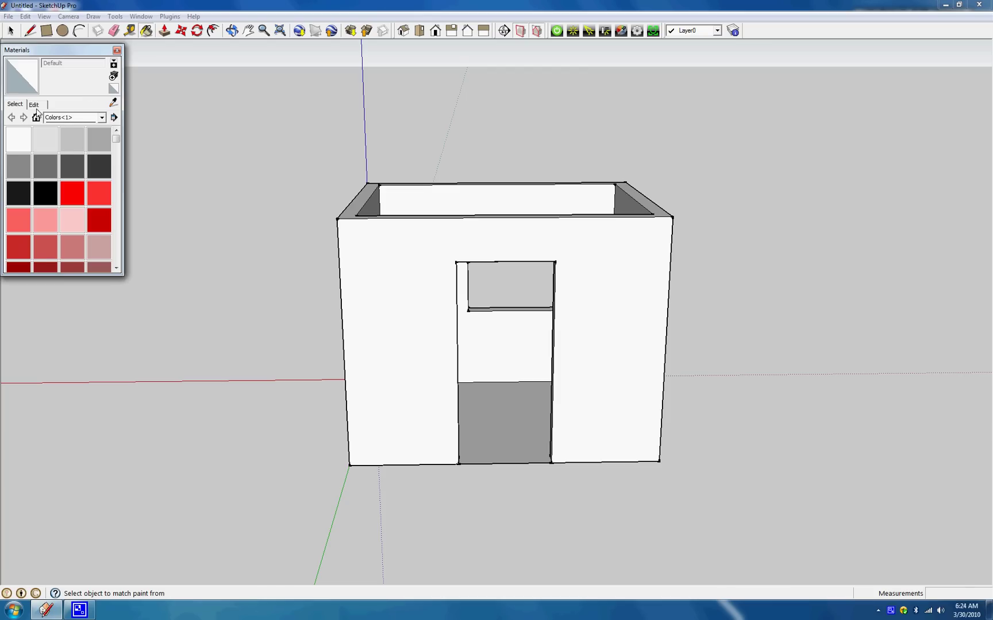
pyautogui.click(99, 117)
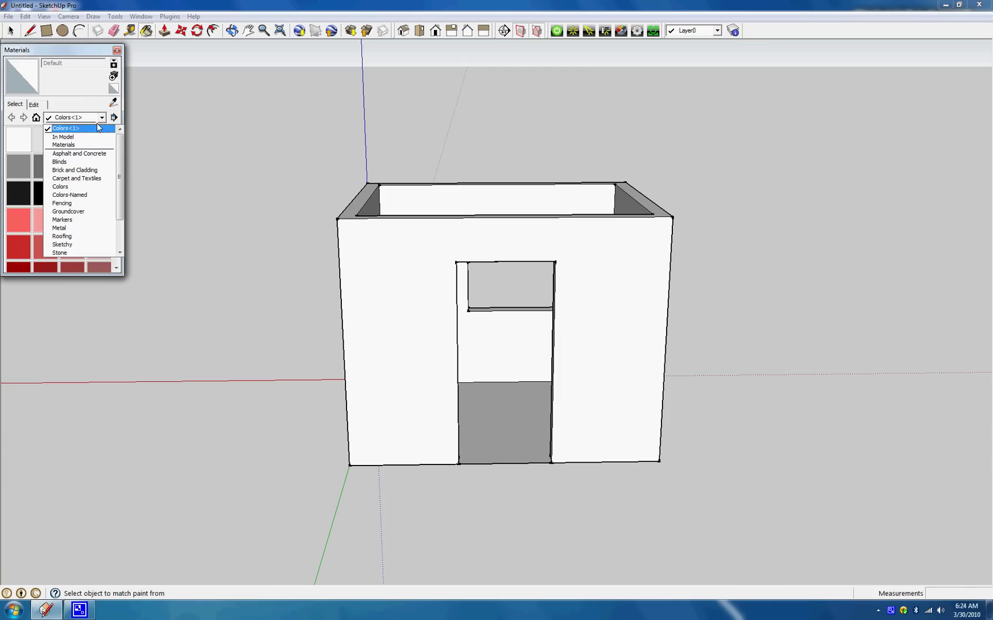
pyautogui.click(96, 128)
pyautogui.click(97, 117)
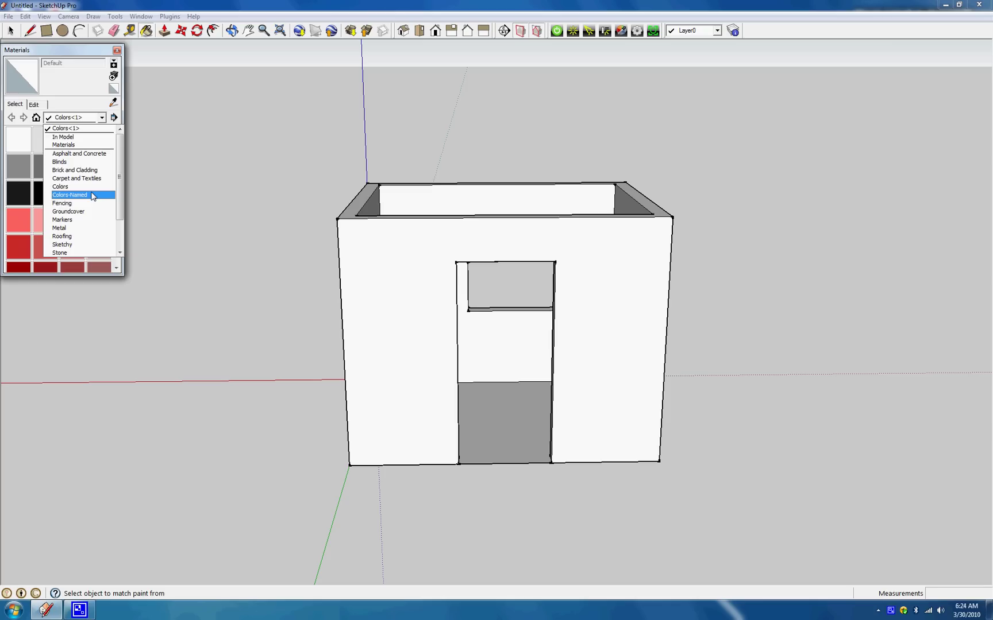
pyautogui.scroll(-2, 82, 236)
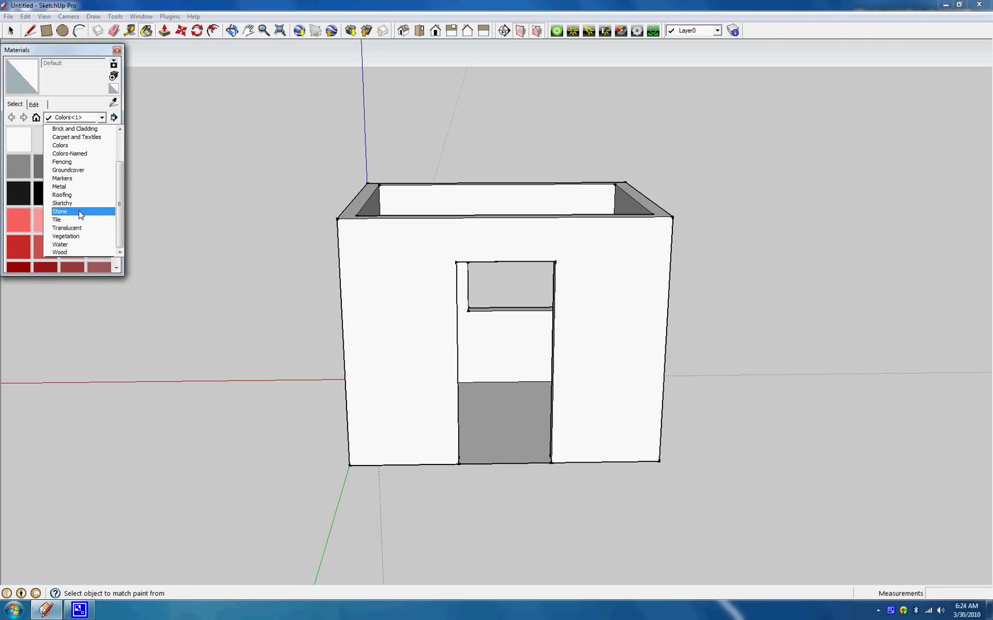
pyautogui.click(62, 203)
pyautogui.click(75, 117)
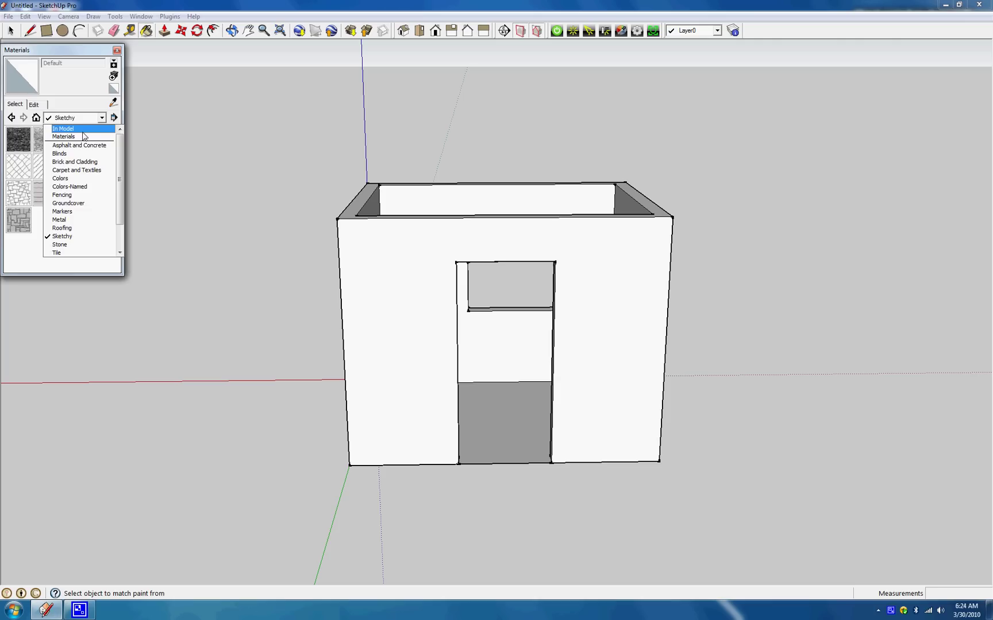
# - Show the In Model swatches, then browse the collections list for Brick and Cladding
pyautogui.click(83, 131)
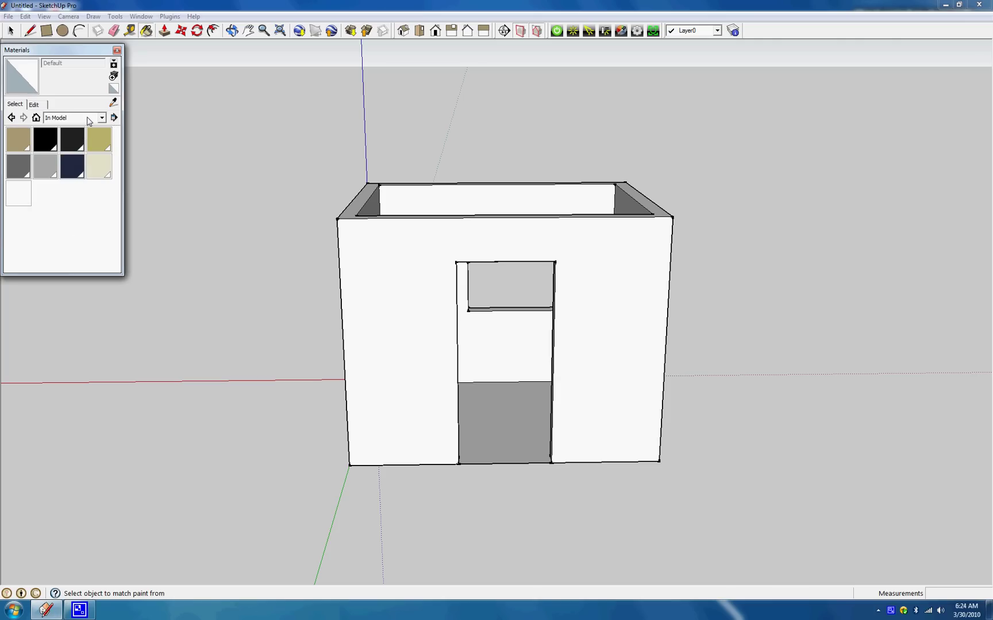
pyautogui.click(88, 120)
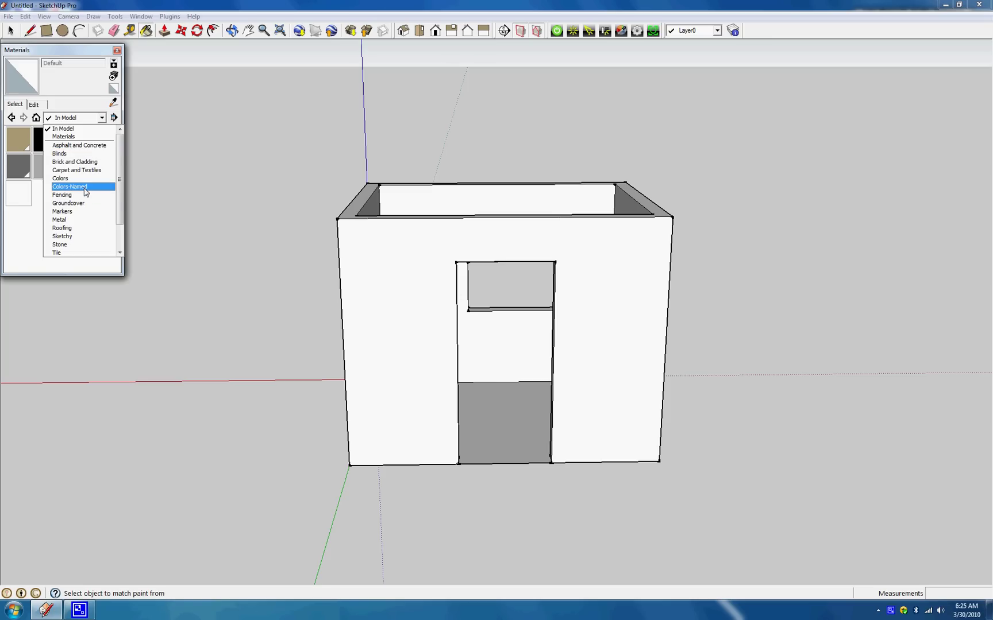
pyautogui.scroll(-2, 85, 192)
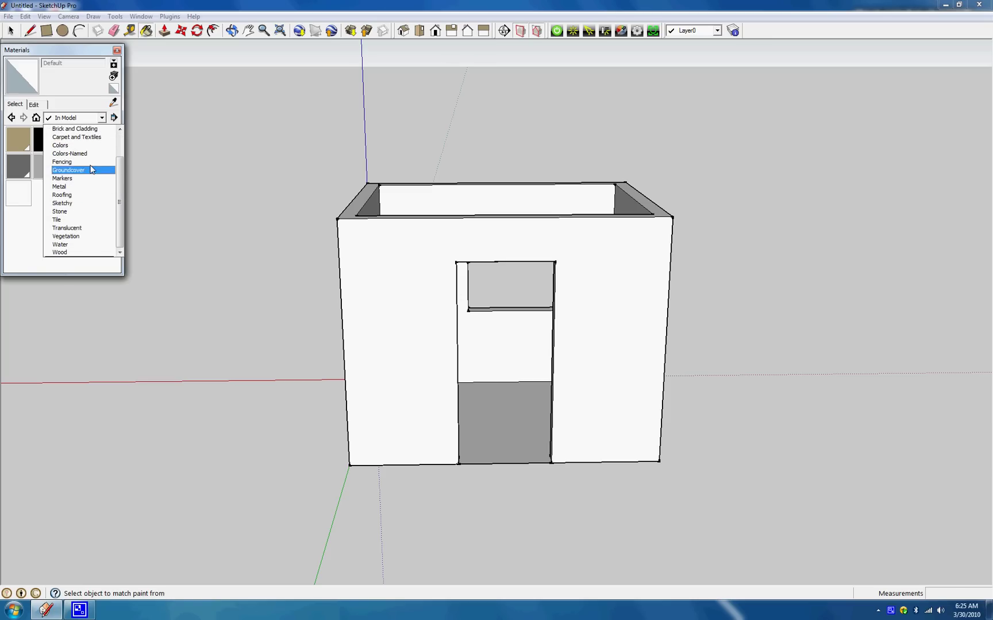
pyautogui.click(74, 104)
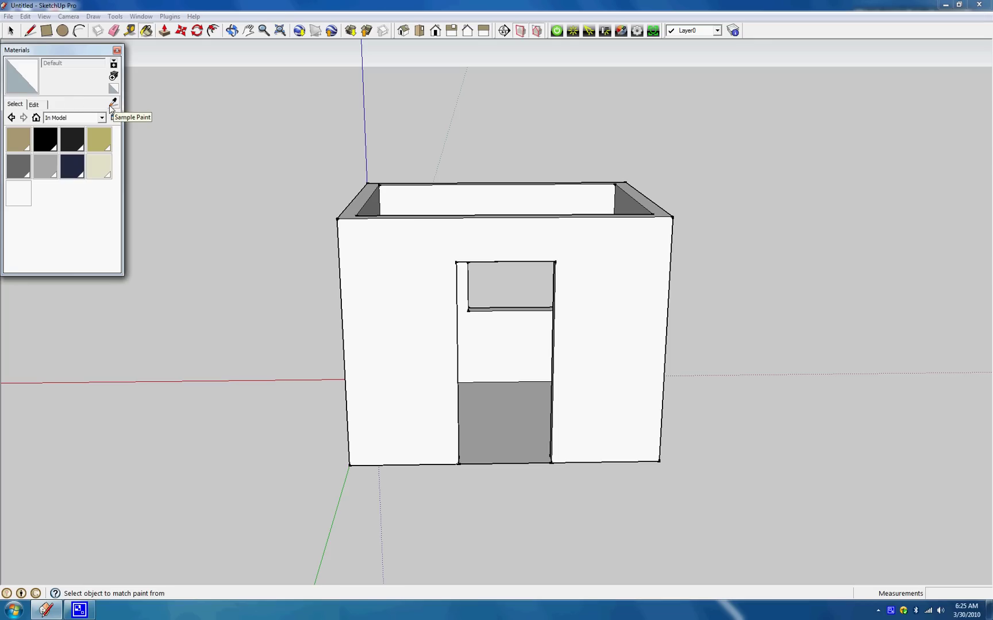
pyautogui.click(112, 107)
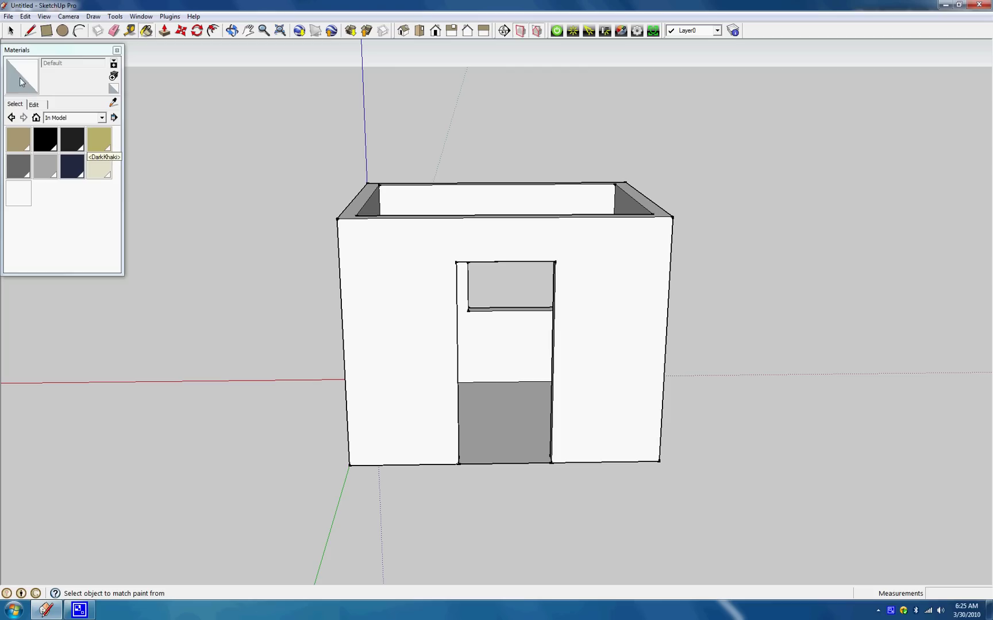
pyautogui.click(92, 121)
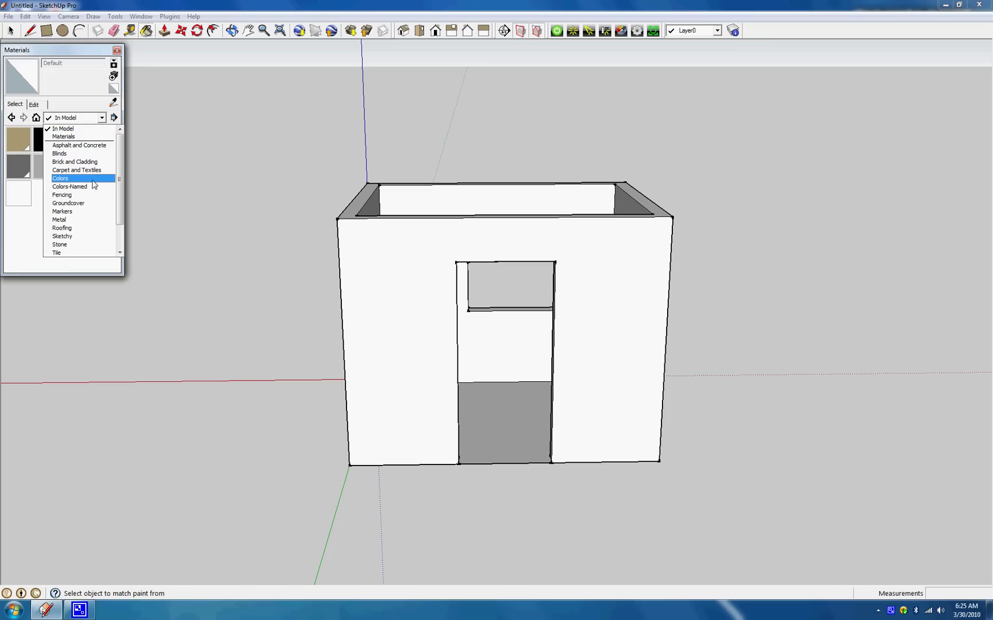
# - Paint the front wall with Brick_Antique from the Brick and Cladding collection
pyautogui.click(85, 162)
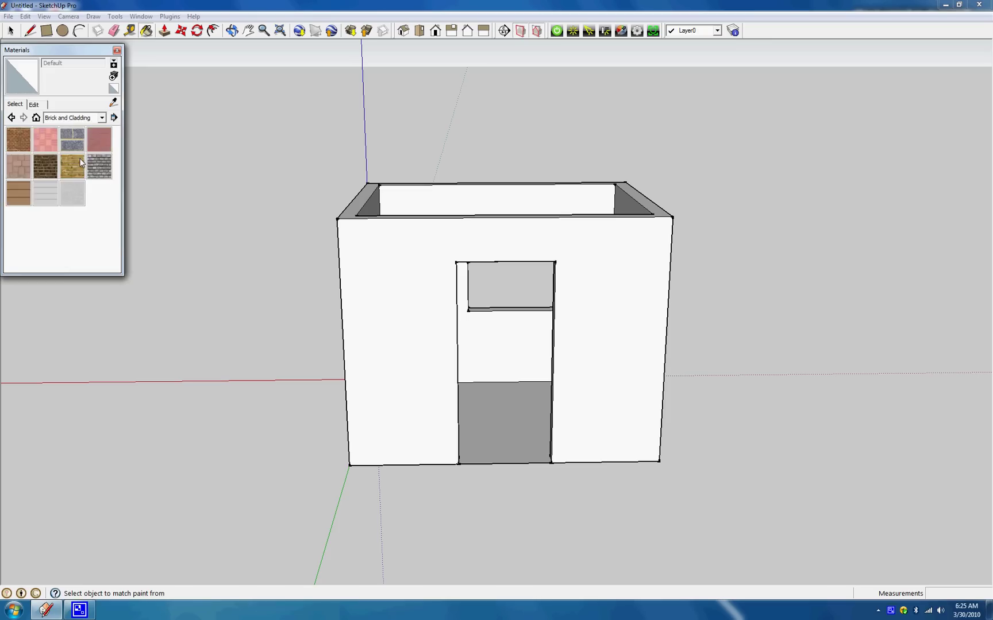
pyautogui.click(19, 139)
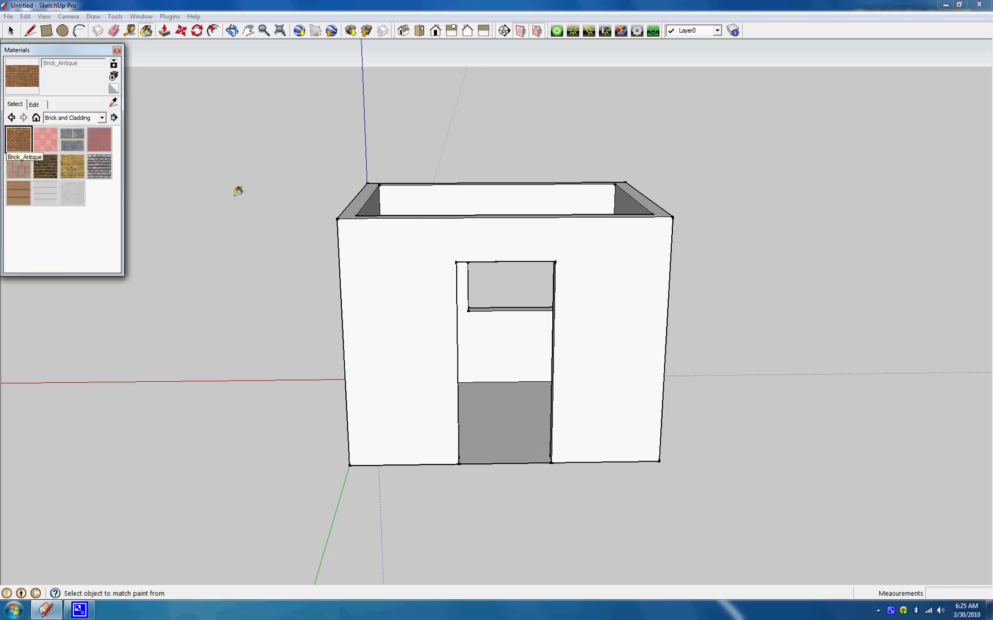
pyautogui.click(414, 270)
pyautogui.moveTo(356, 331); pyautogui.dragTo(361, 295, button='middle')
pyautogui.scroll(3, 367, 293)
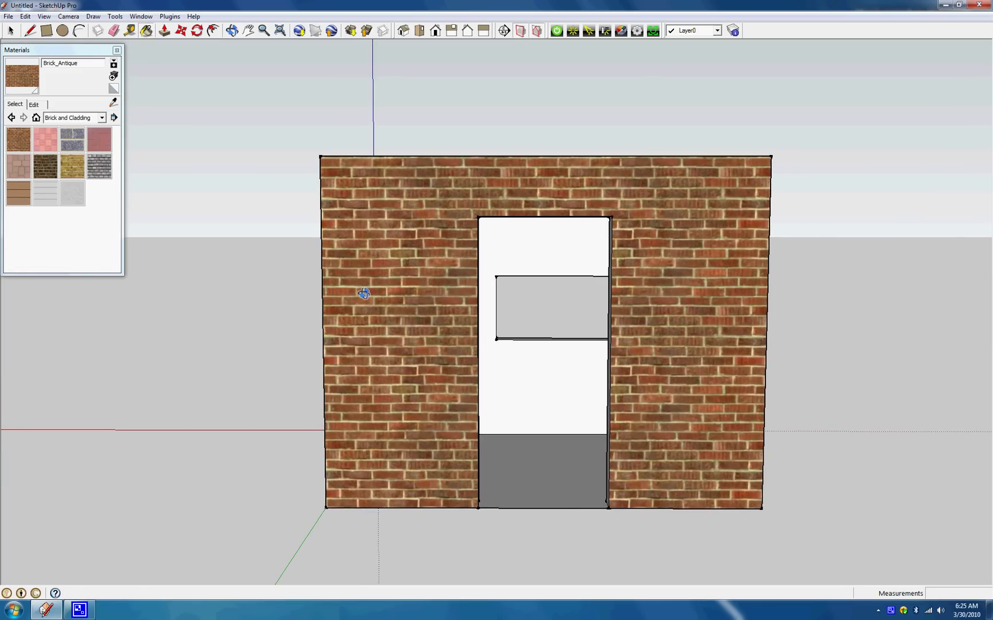
pyautogui.scroll(1, 368, 292)
pyautogui.press('alt')
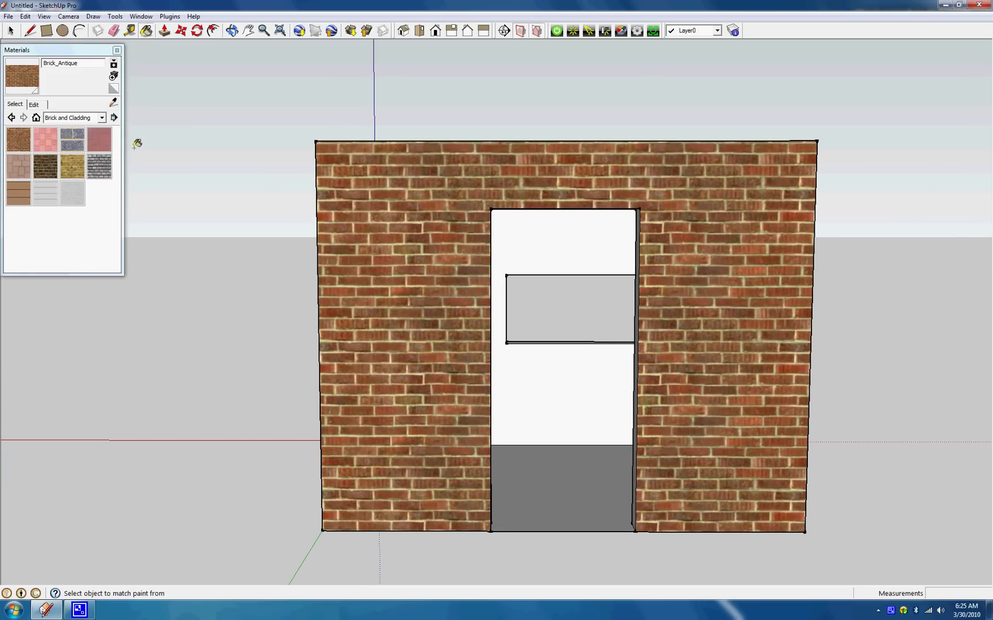
pyautogui.click(113, 117)
pyautogui.click(114, 117)
# - In Brick_Antique's Edit settings, drag the brightness slider down to darken the brick
pyautogui.click(114, 117)
pyautogui.click(33, 105)
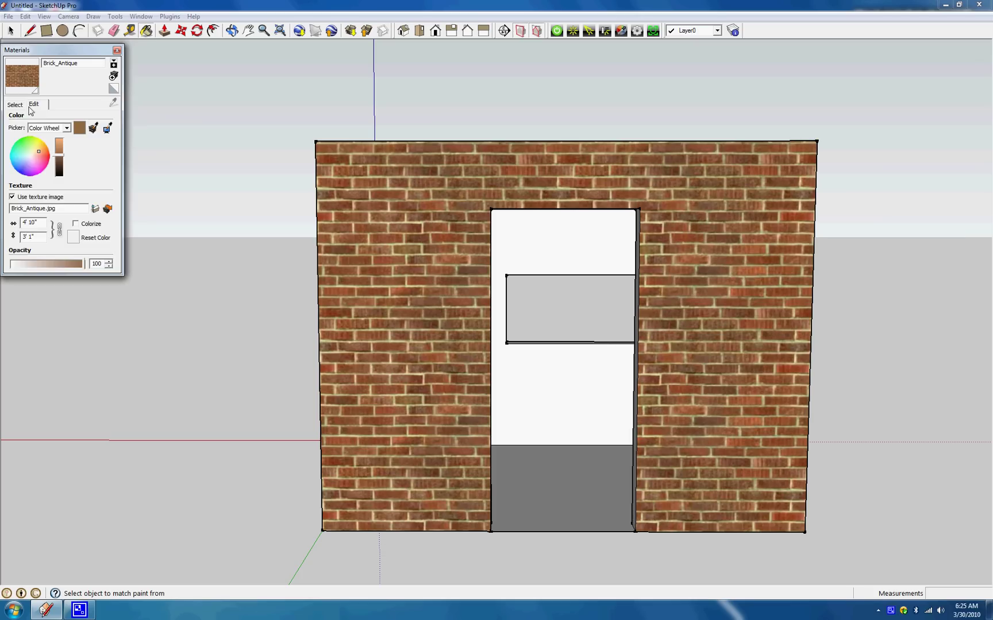
pyautogui.click(15, 104)
pyautogui.click(33, 105)
pyautogui.moveTo(60, 157)
pyautogui.mouseDown()
pyautogui.moveTo(59, 143)
pyautogui.moveTo(62, 168)
pyautogui.mouseUp()
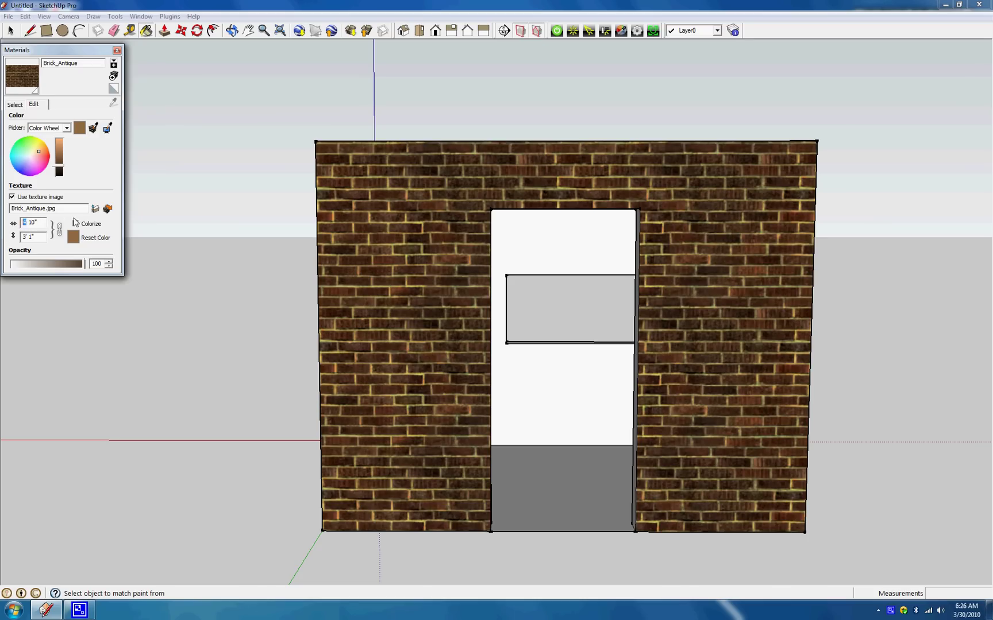
# - Change the brick texture width from 4'10" to 4', clearing an invalid-length warning
pyautogui.write('6')
pyautogui.press('Return')
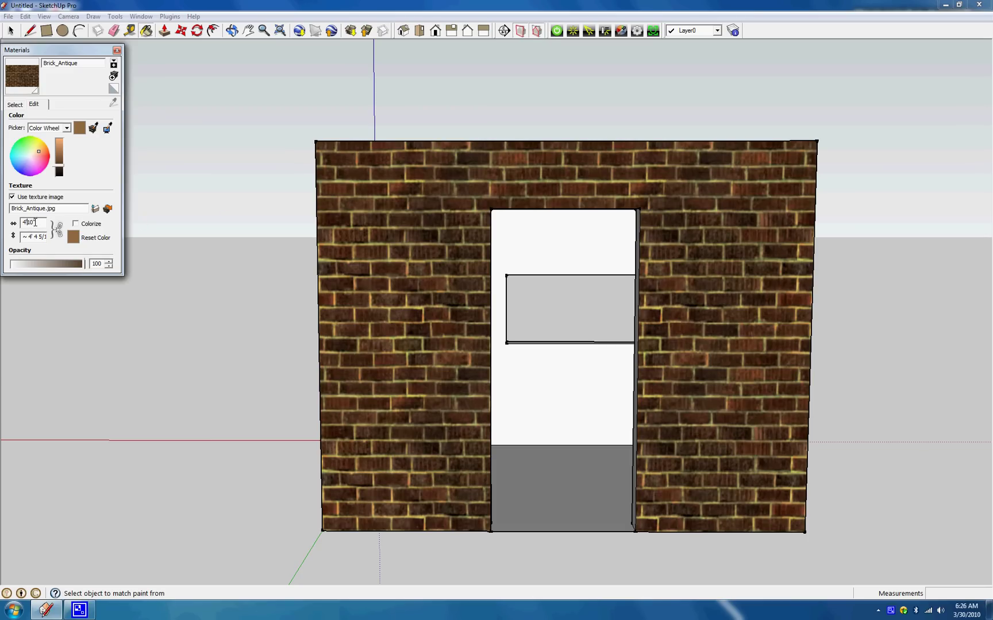
pyautogui.press('Return')
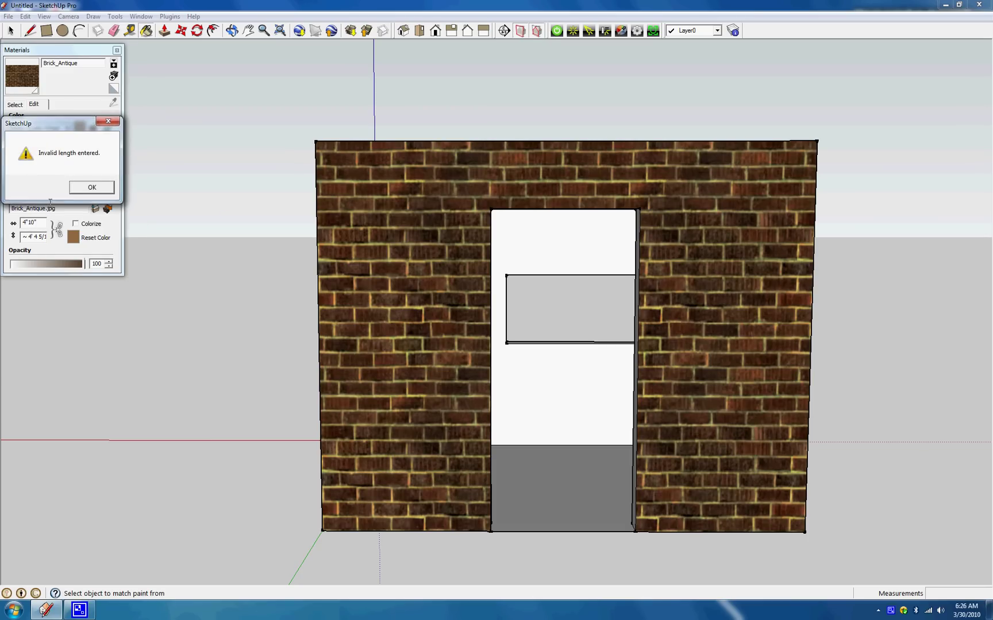
pyautogui.click(98, 192)
pyautogui.click(31, 225)
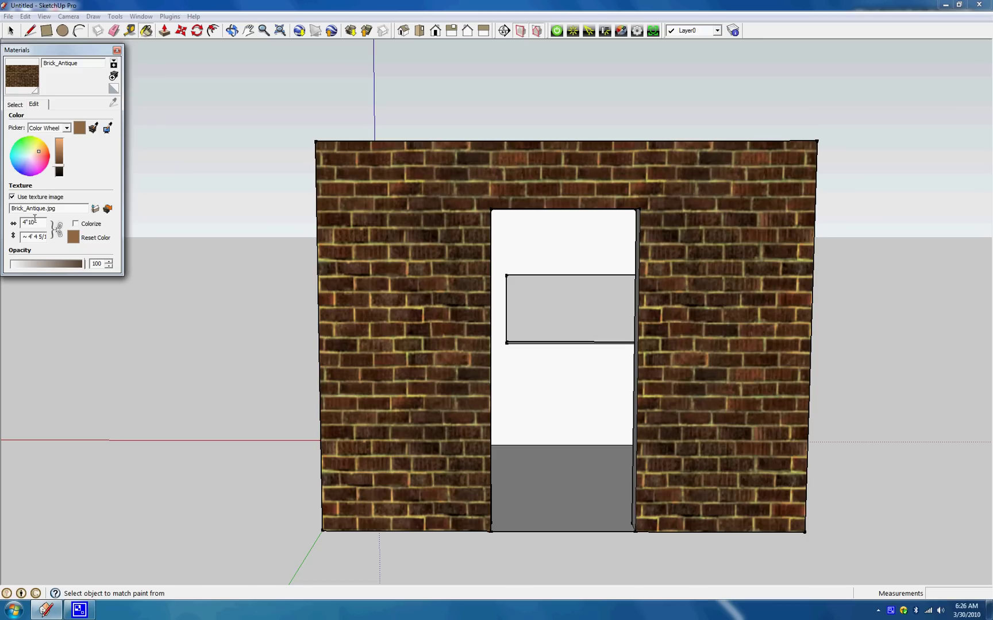
pyautogui.write('5')
pyautogui.press('Return')
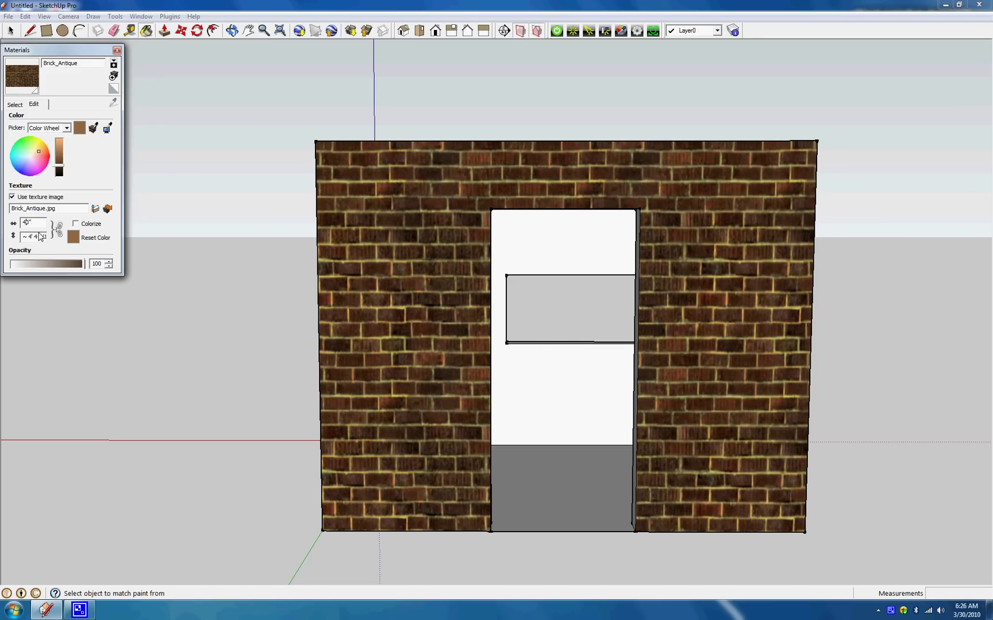
pyautogui.write('0')
pyautogui.press('Return')
pyautogui.moveTo(494, 225)
pyautogui.mouseDown(button='middle')
pyautogui.moveTo(468, 243)
pyautogui.moveTo(492, 193)
pyautogui.moveTo(474, 321)
pyautogui.moveTo(232, 311)
pyautogui.moveTo(535, 281)
pyautogui.moveTo(368, 230)
pyautogui.mouseUp(button='middle')
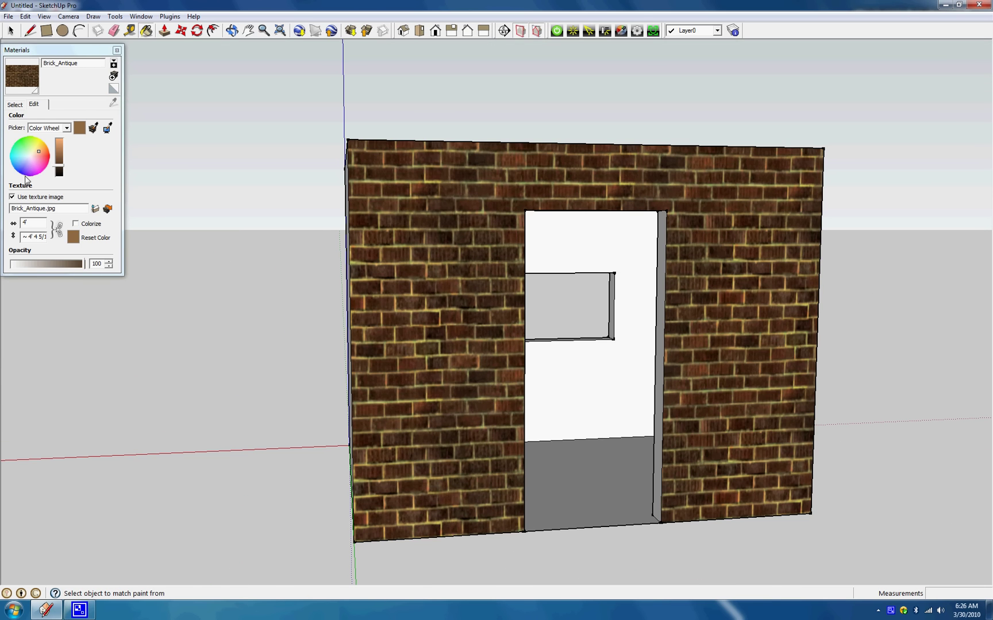
# - Orbit and zoom to a near-frontal view of the far wall's window opening
pyautogui.click(19, 106)
pyautogui.moveTo(138, 247)
pyautogui.mouseDown(button='middle')
pyautogui.moveTo(166, 339)
pyautogui.moveTo(558, 215)
pyautogui.mouseUp(button='middle')
pyautogui.scroll(2, 429, 227)
pyautogui.moveTo(429, 227)
pyautogui.mouseDown(button='middle')
pyautogui.moveTo(579, 175)
pyautogui.moveTo(463, 208)
pyautogui.moveTo(512, 340)
pyautogui.moveTo(543, 350)
pyautogui.moveTo(516, 318)
pyautogui.mouseUp(button='middle')
pyautogui.scroll(3, 577, 166)
pyautogui.scroll(3, 463, 209)
pyautogui.moveTo(516, 317); pyautogui.dragTo(373, 343)
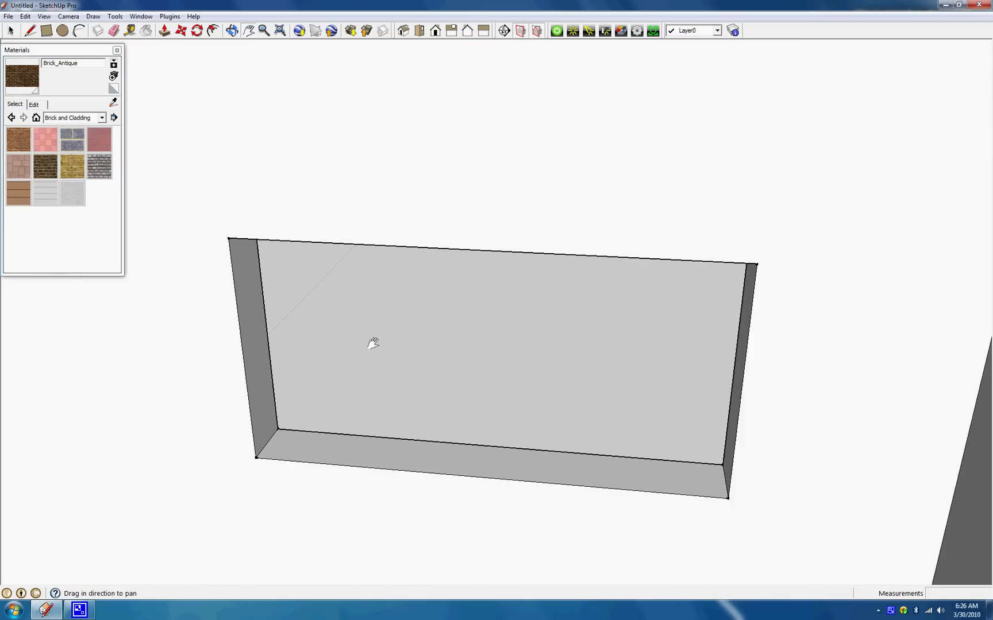
pyautogui.moveTo(373, 343); pyautogui.dragTo(365, 300, button='middle')
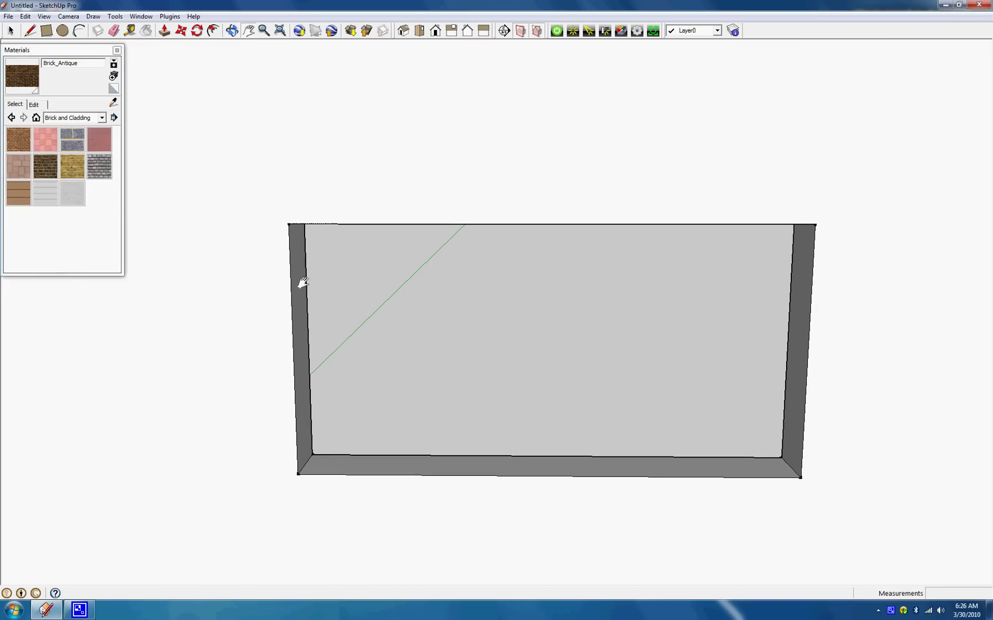
# - Draw a rectangle corner to corner across the opening and load the Translucent collection
pyautogui.click(46, 31)
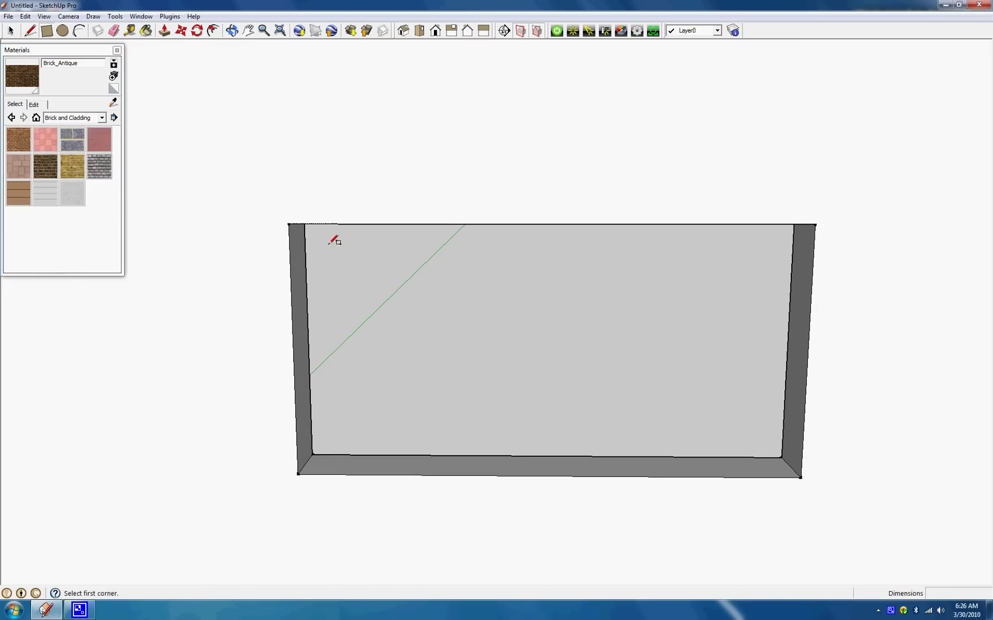
pyautogui.click(289, 224)
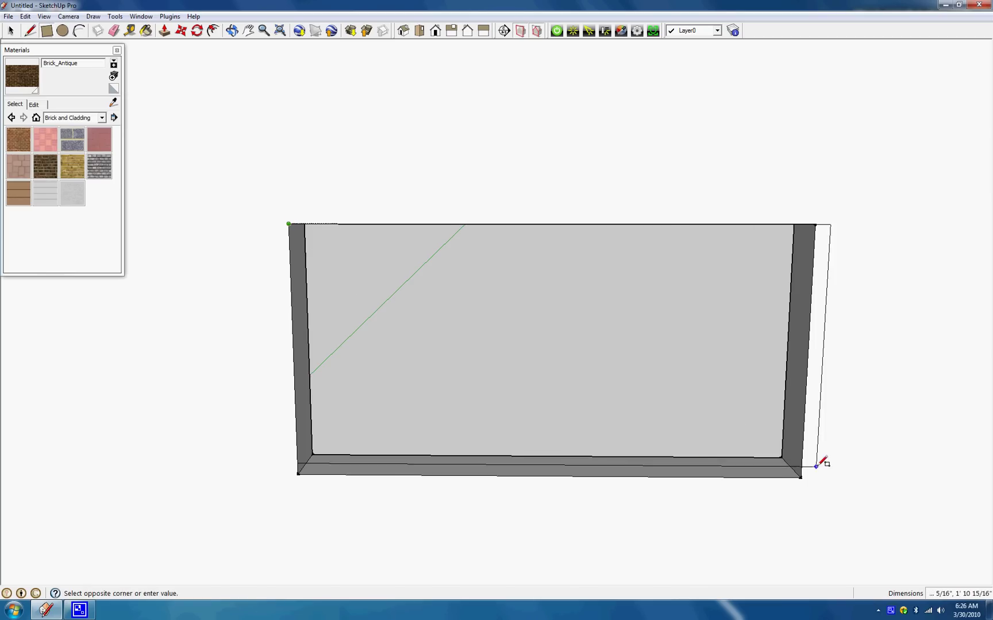
pyautogui.click(800, 477)
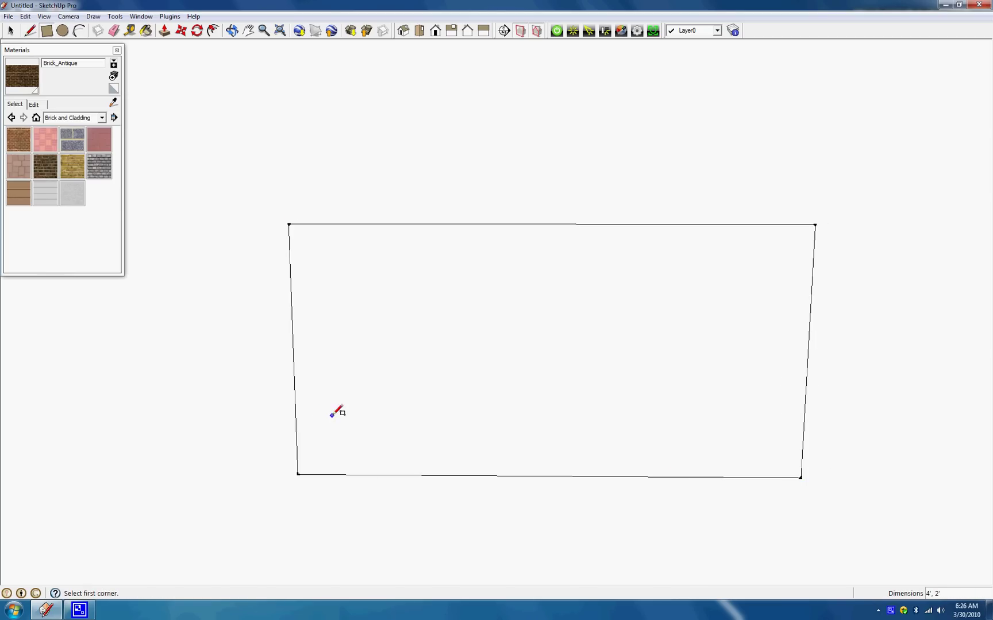
pyautogui.click(99, 117)
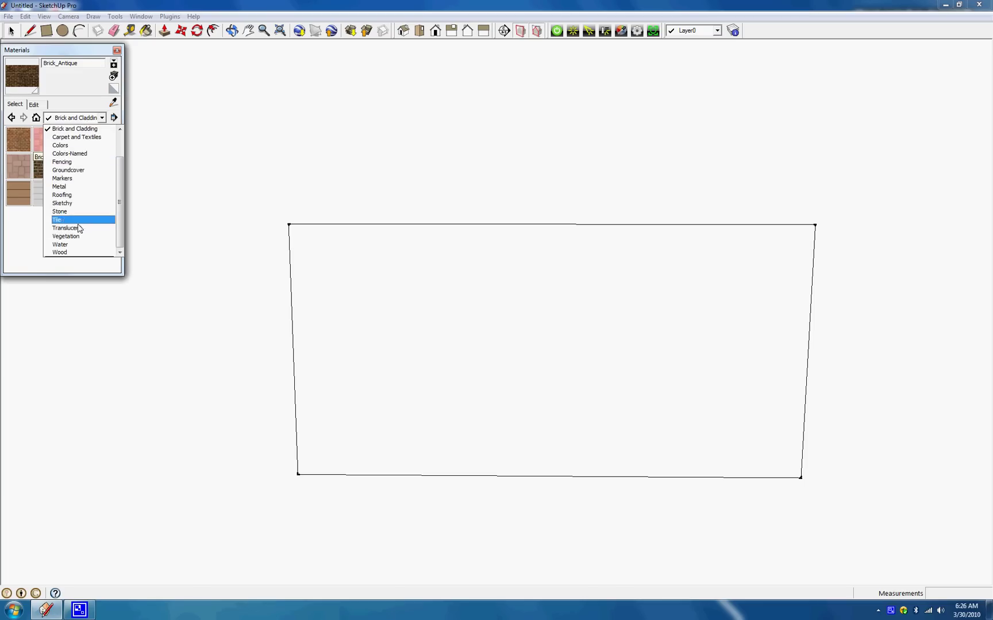
pyautogui.click(79, 228)
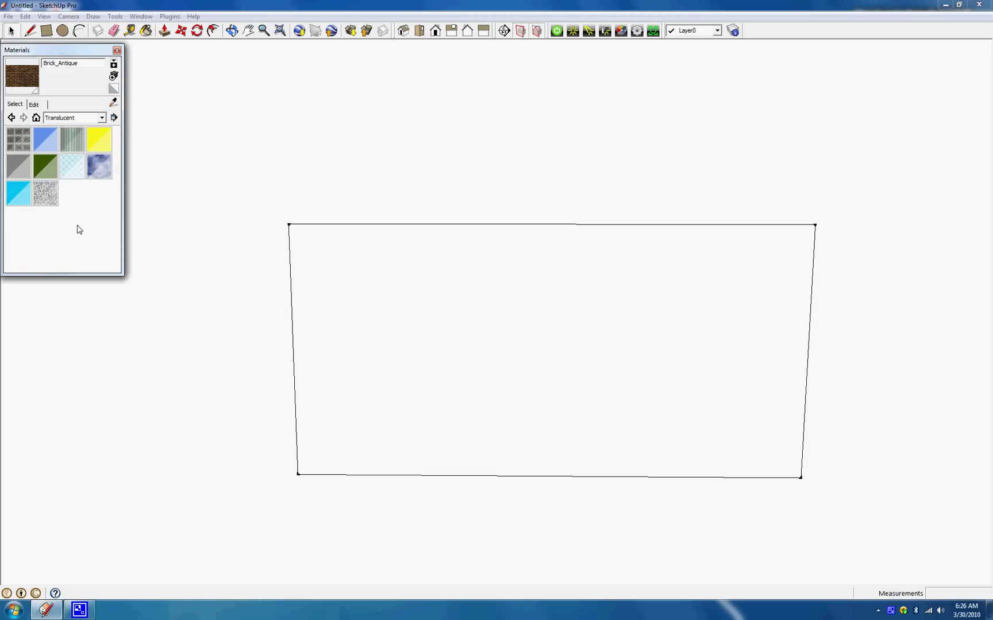
# - Paint the window face with Translucent_Glass_Blue after trying other glass swatches
pyautogui.click(108, 167)
pyautogui.click(73, 166)
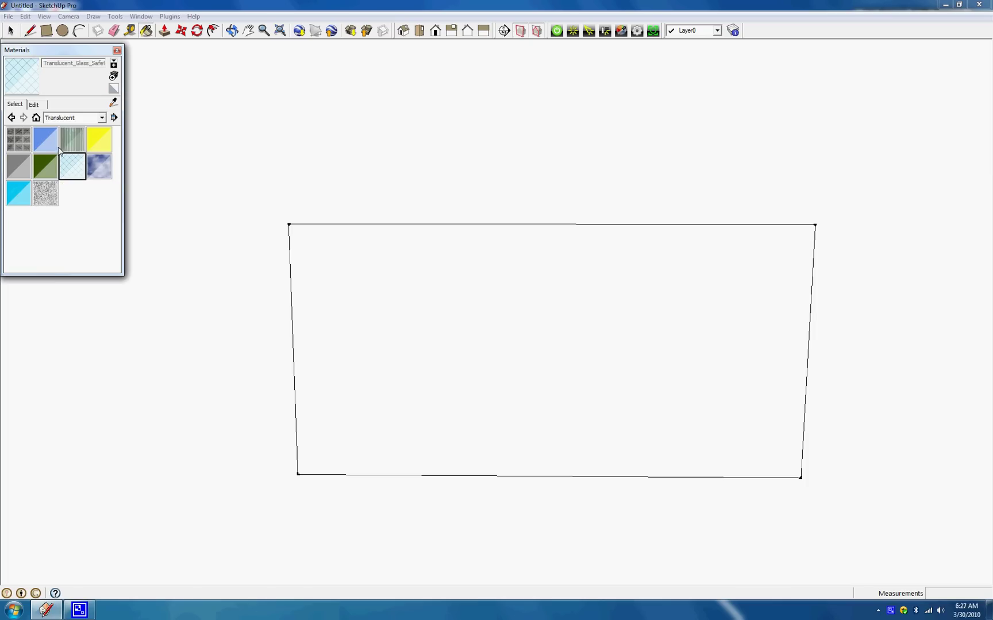
pyautogui.click(52, 148)
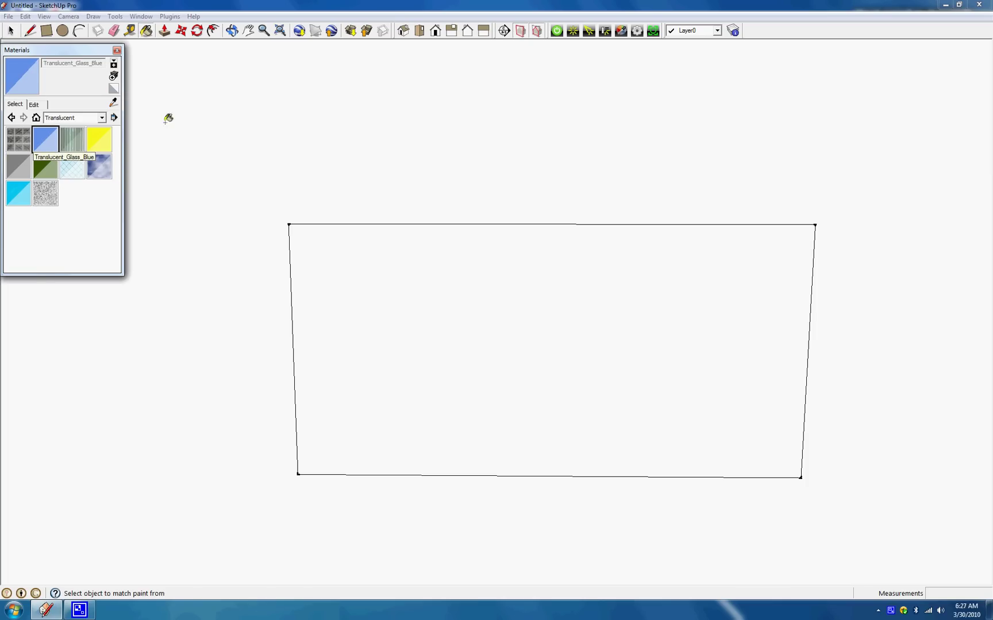
pyautogui.click(428, 293)
pyautogui.moveTo(438, 369)
pyautogui.mouseDown(button='middle')
pyautogui.moveTo(426, 371)
pyautogui.moveTo(516, 261)
pyautogui.moveTo(587, 336)
pyautogui.moveTo(429, 350)
pyautogui.moveTo(429, 375)
pyautogui.moveTo(541, 336)
pyautogui.moveTo(514, 359)
pyautogui.moveTo(355, 432)
pyautogui.moveTo(370, 532)
pyautogui.moveTo(474, 358)
pyautogui.mouseUp(button='middle')
pyautogui.scroll(-10, 428, 374)
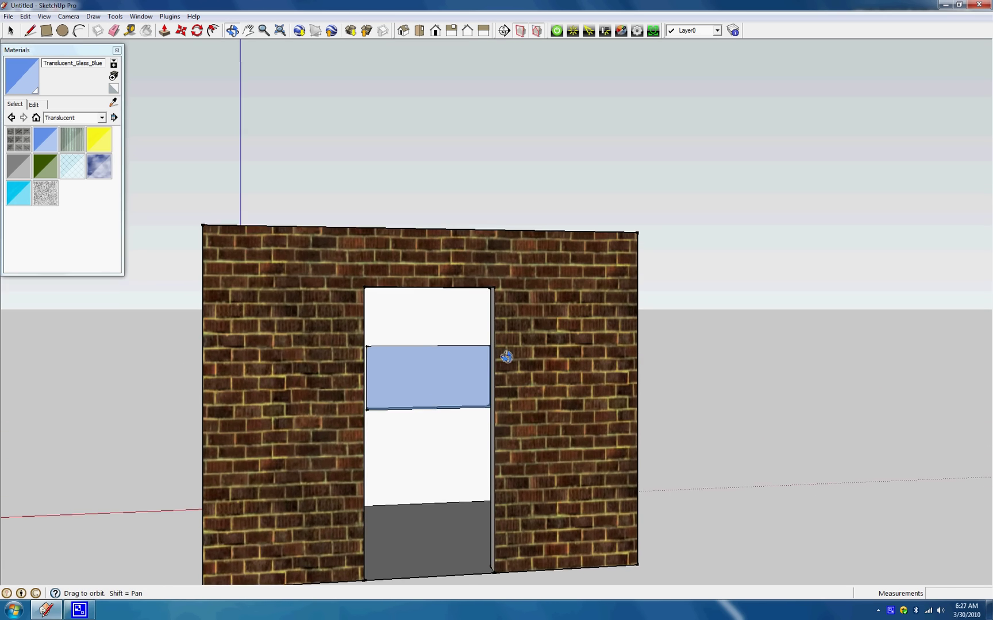
pyautogui.moveTo(506, 357); pyautogui.dragTo(441, 392, button='middle')
# - Review the blue glass material's settings and close the Materials browser
pyautogui.click(30, 105)
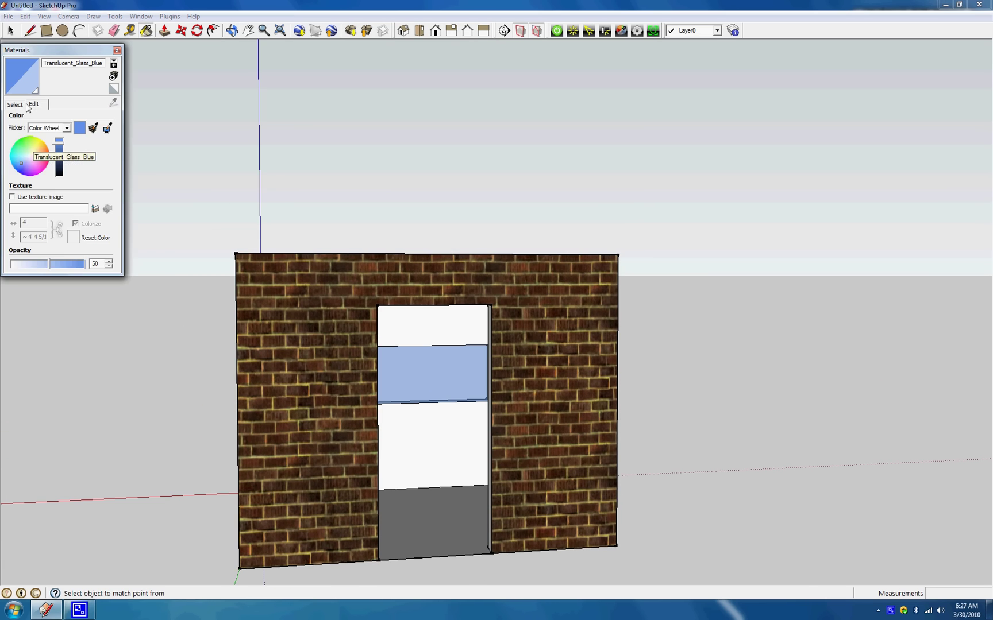
pyautogui.click(15, 105)
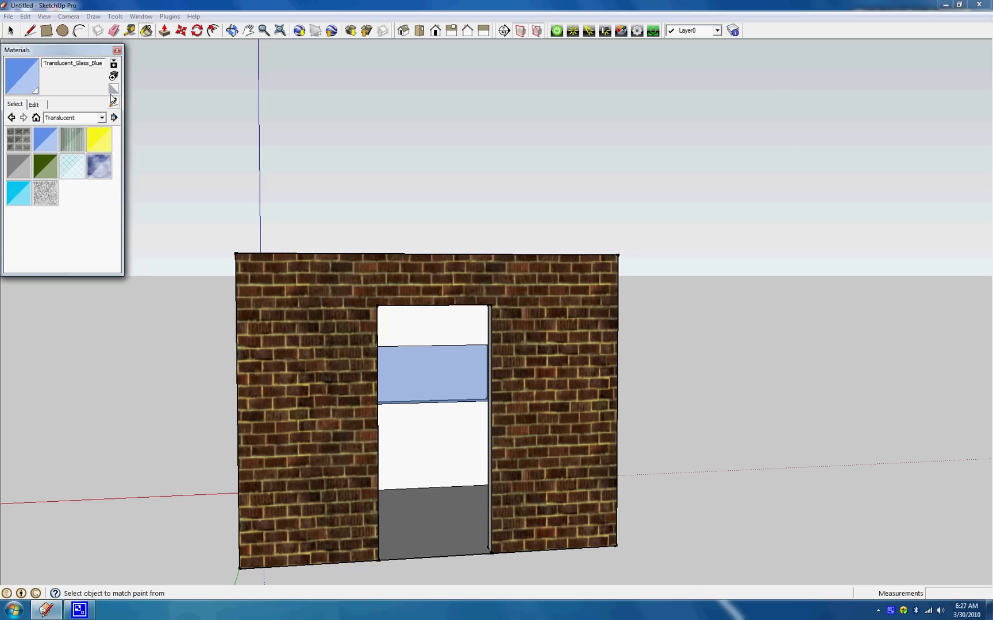
pyautogui.click(117, 50)
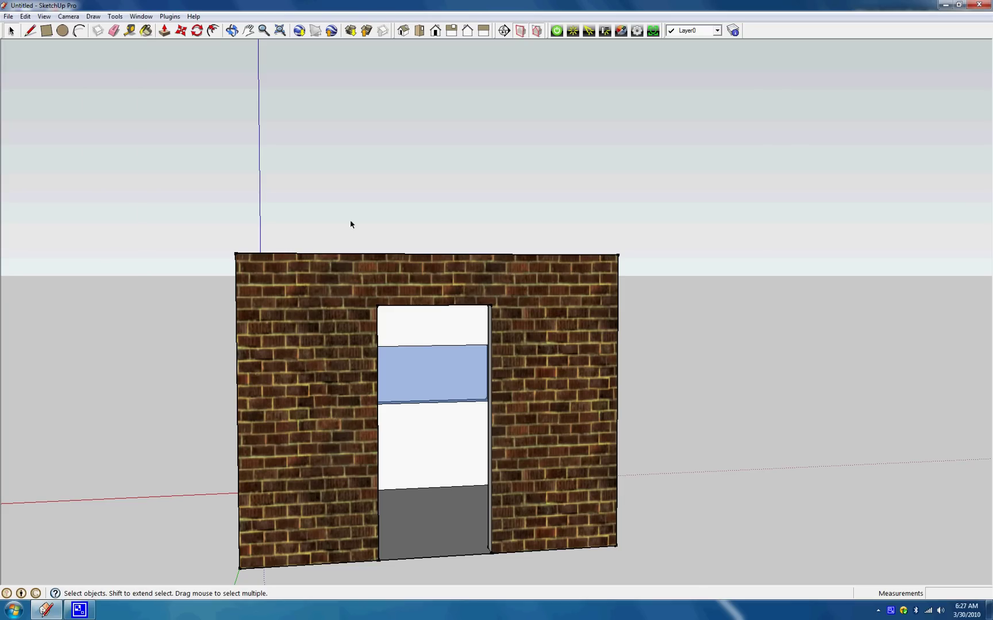
# - Paint the room's floor with Carpet_Pattern_LeafSquares_Tan from the Carpet and Textiles collection
pyautogui.scroll(-2, 369, 310)
pyautogui.moveTo(355, 281); pyautogui.dragTo(359, 255, button='middle')
pyautogui.scroll(5, 347, 325)
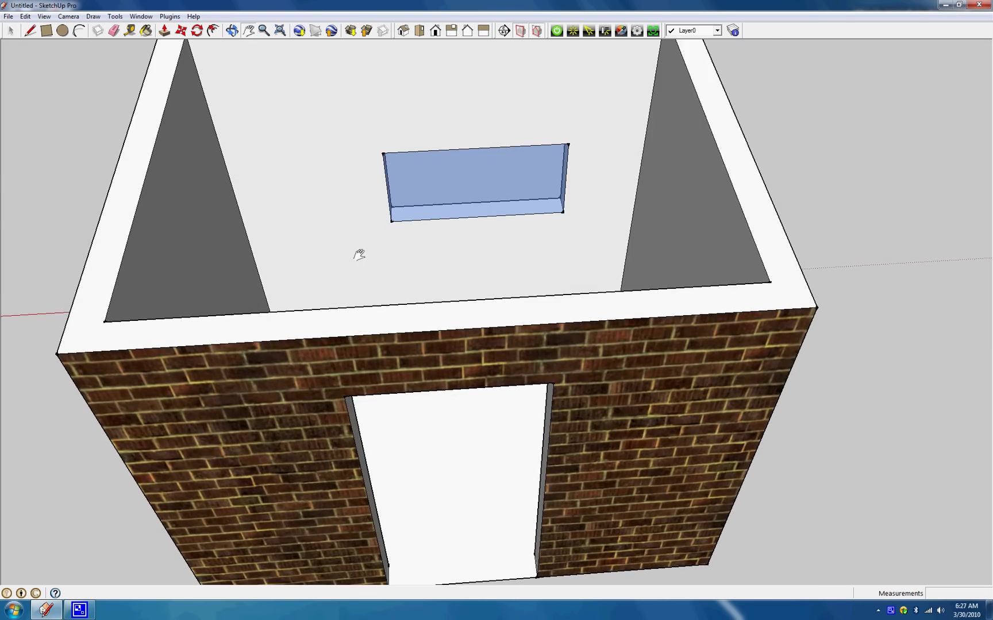
pyautogui.scroll(3, 368, 322)
pyautogui.keyDown('shift'); pyautogui.moveTo(372, 381); pyautogui.dragTo(292, 378, button='middle'); pyautogui.keyUp('shift')
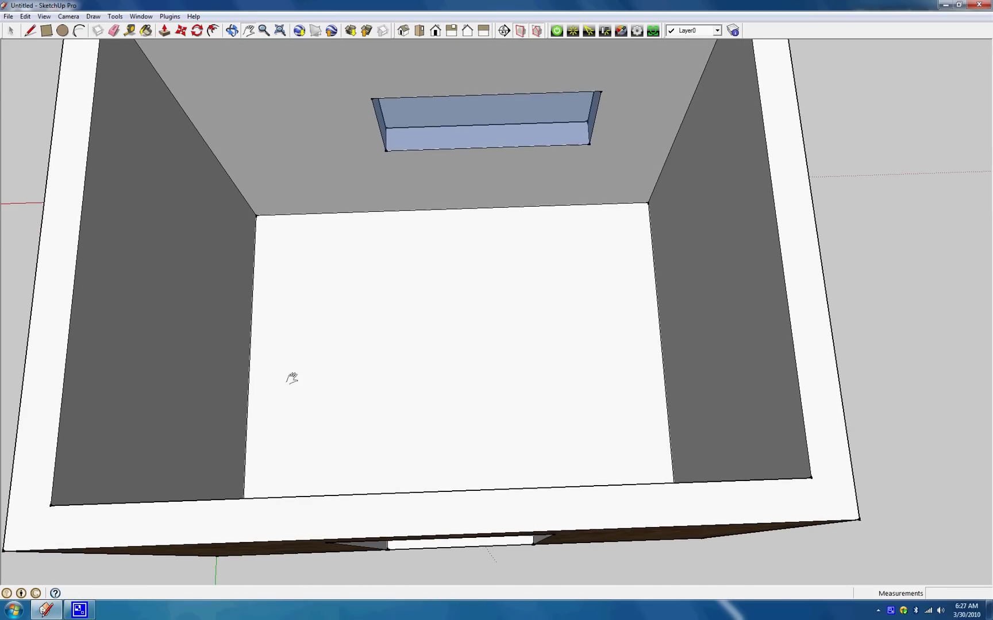
pyautogui.press('b')
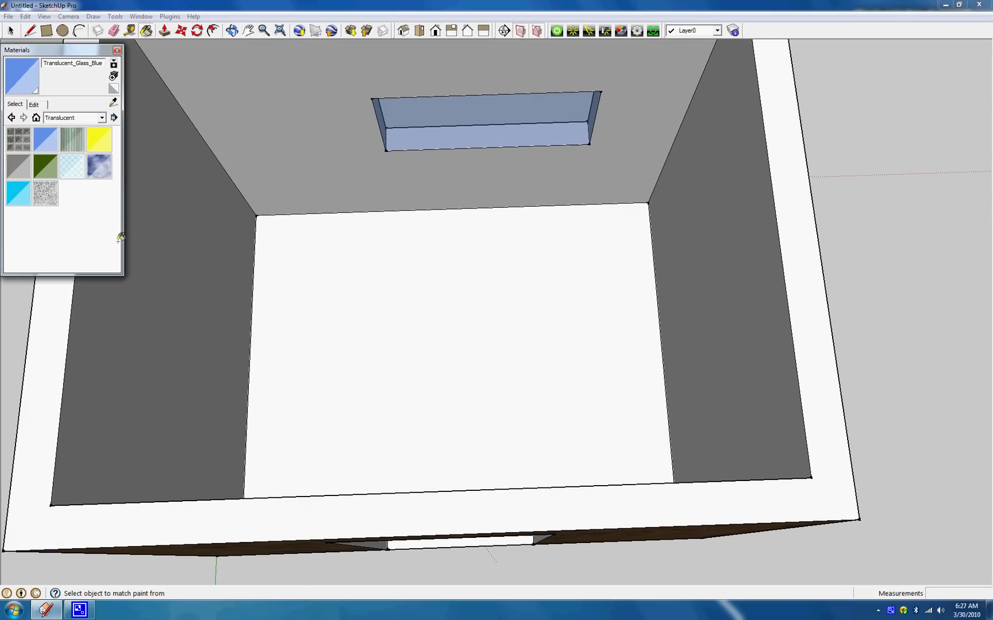
pyautogui.click(95, 117)
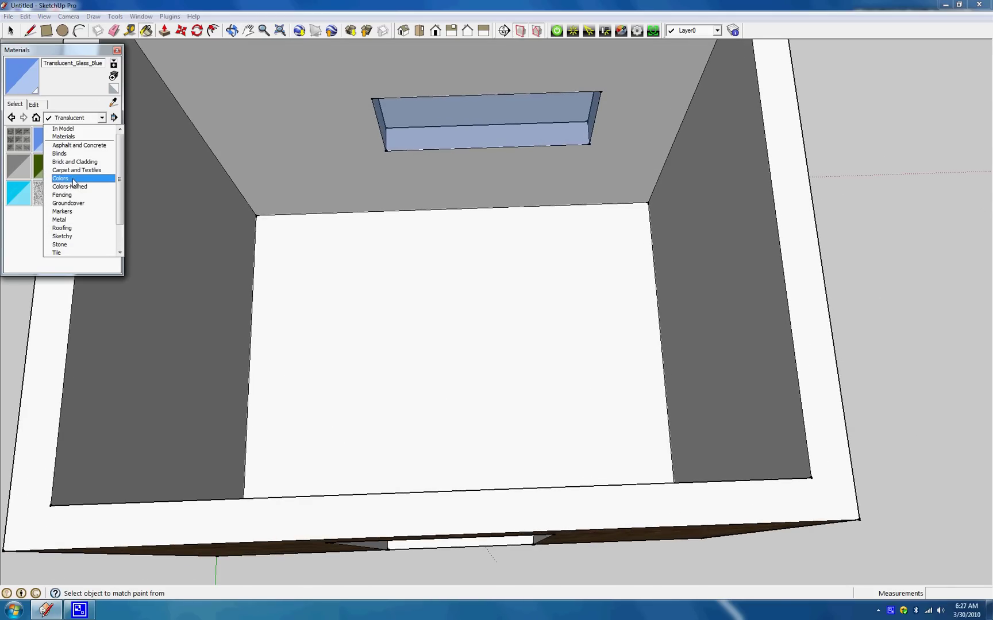
pyautogui.click(72, 170)
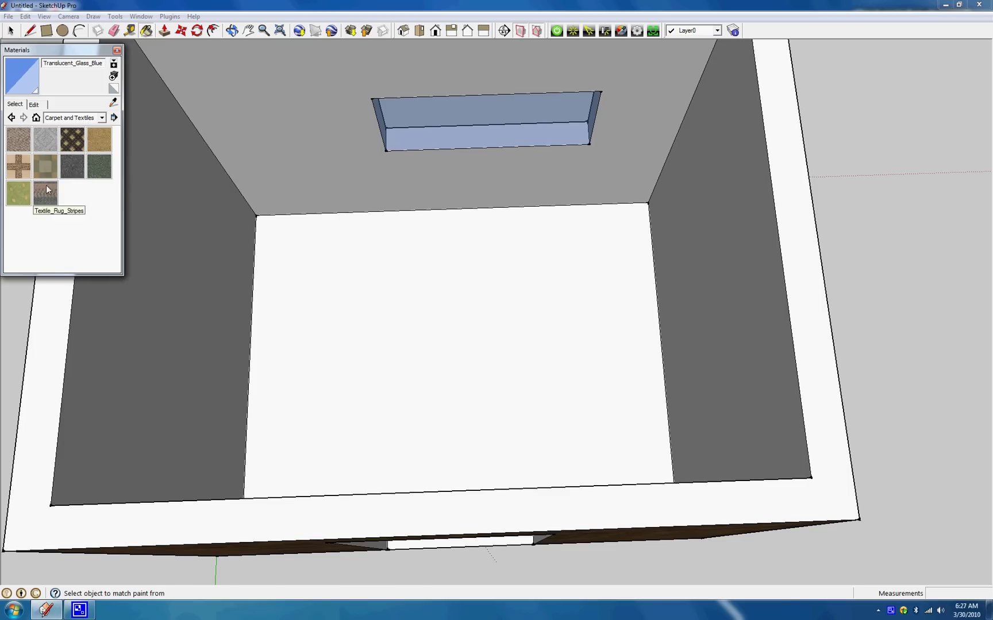
pyautogui.click(19, 173)
pyautogui.click(374, 294)
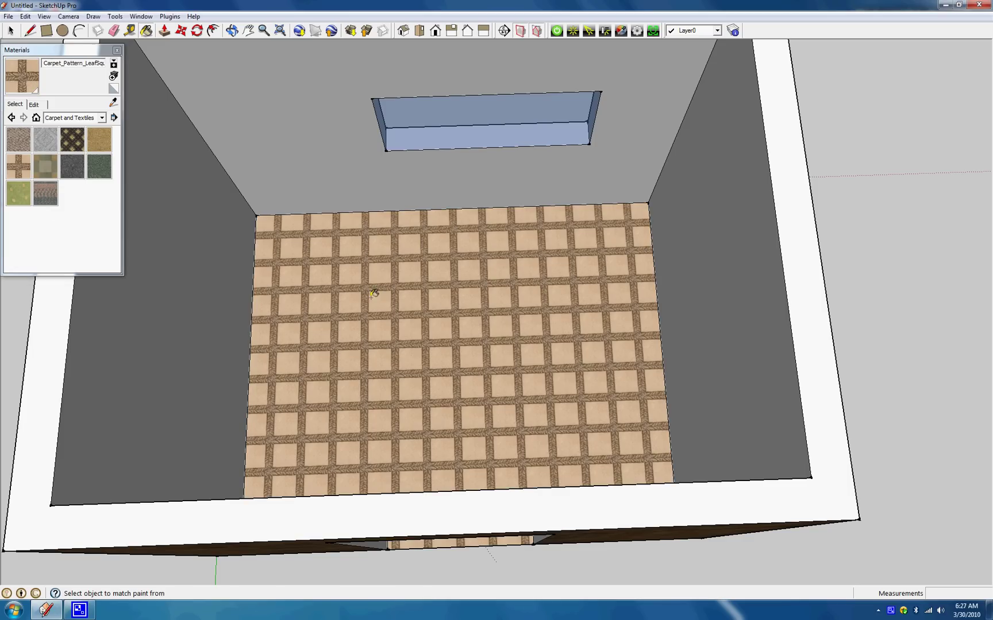
pyautogui.scroll(3, 366, 386)
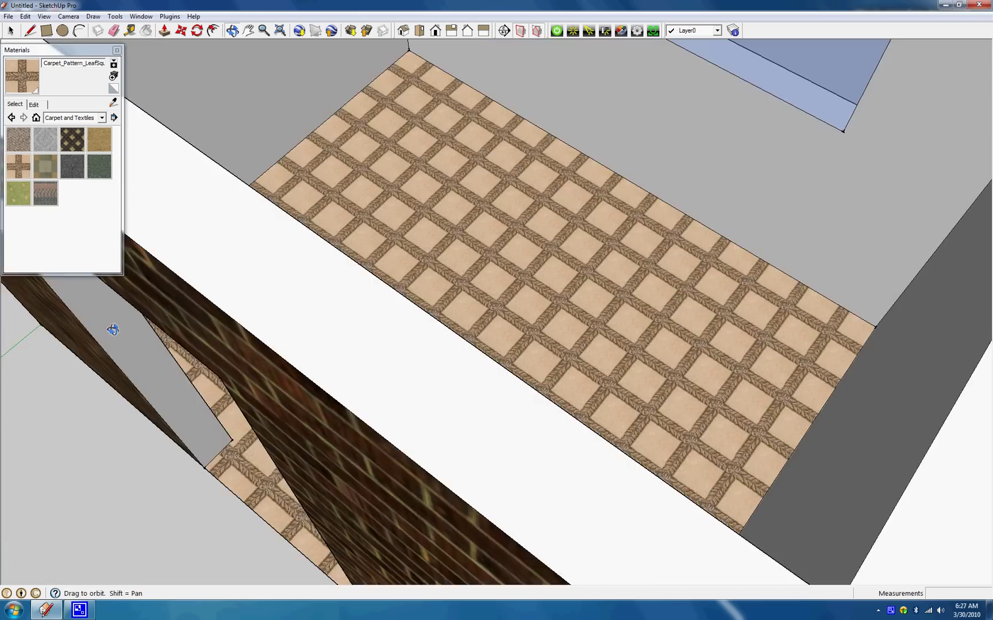